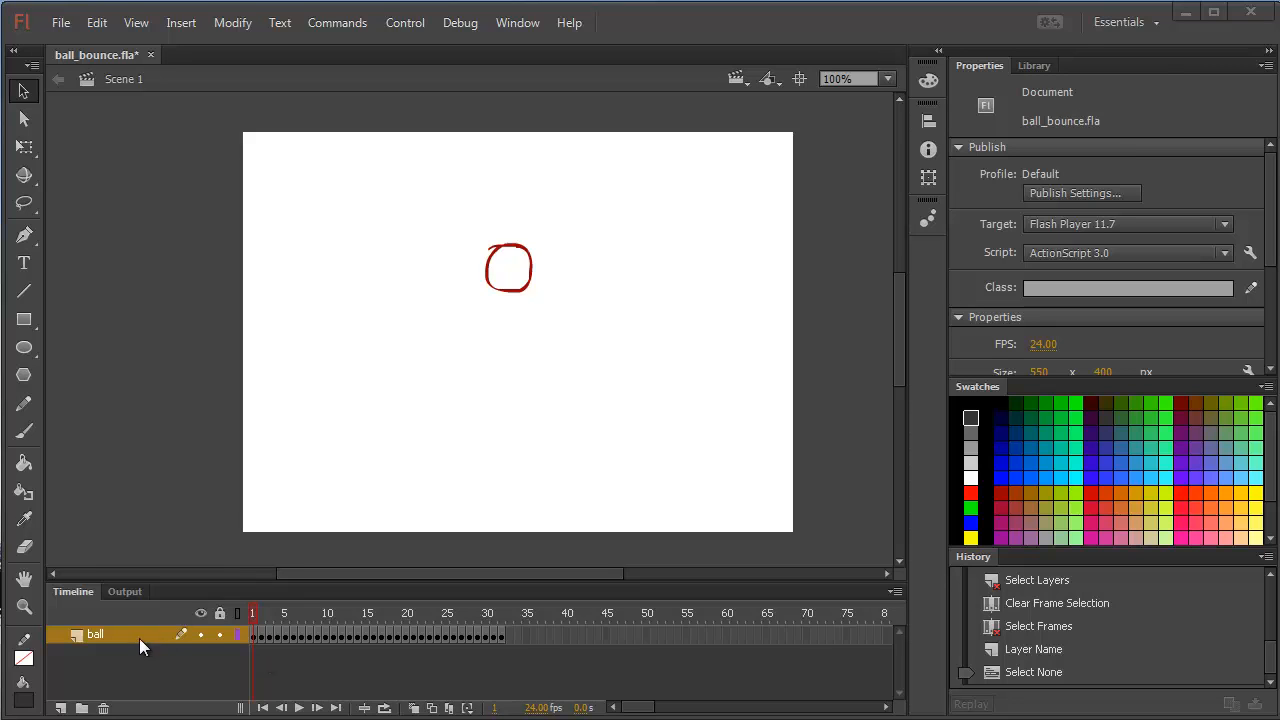
Add a new layer above the ball layer and name it "button".
left_click(60, 708)
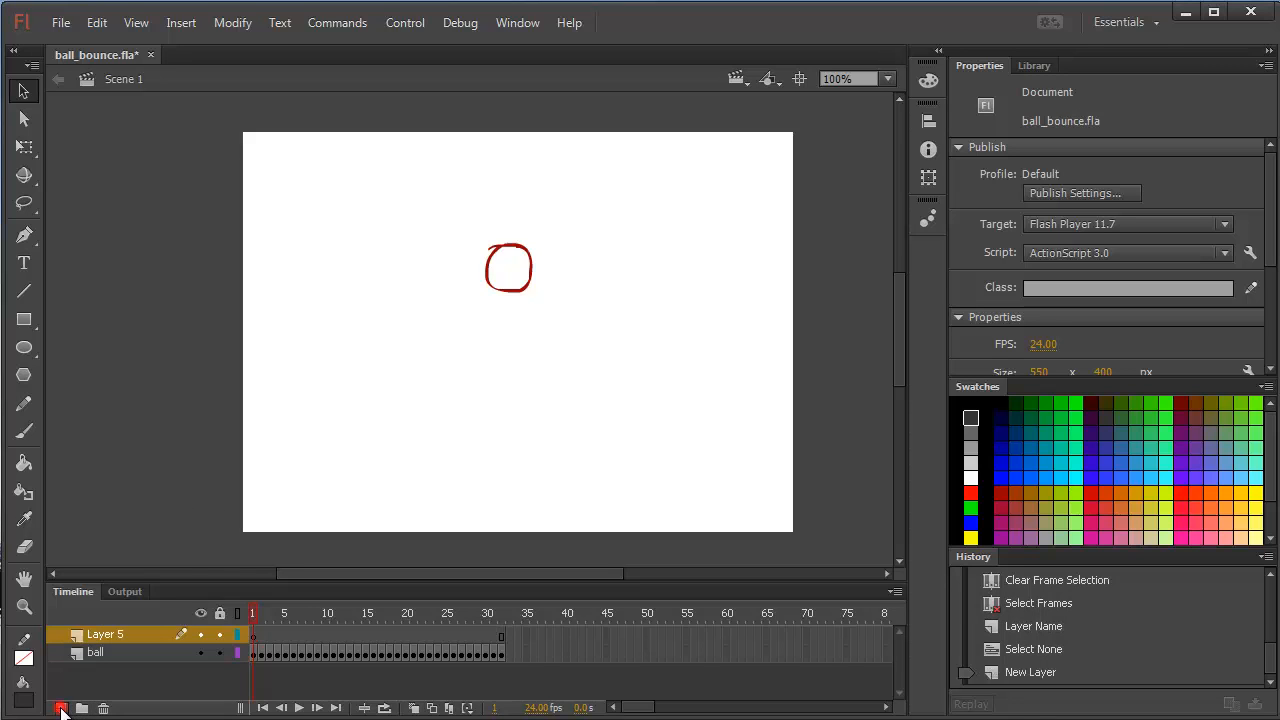
double_click(108, 634)
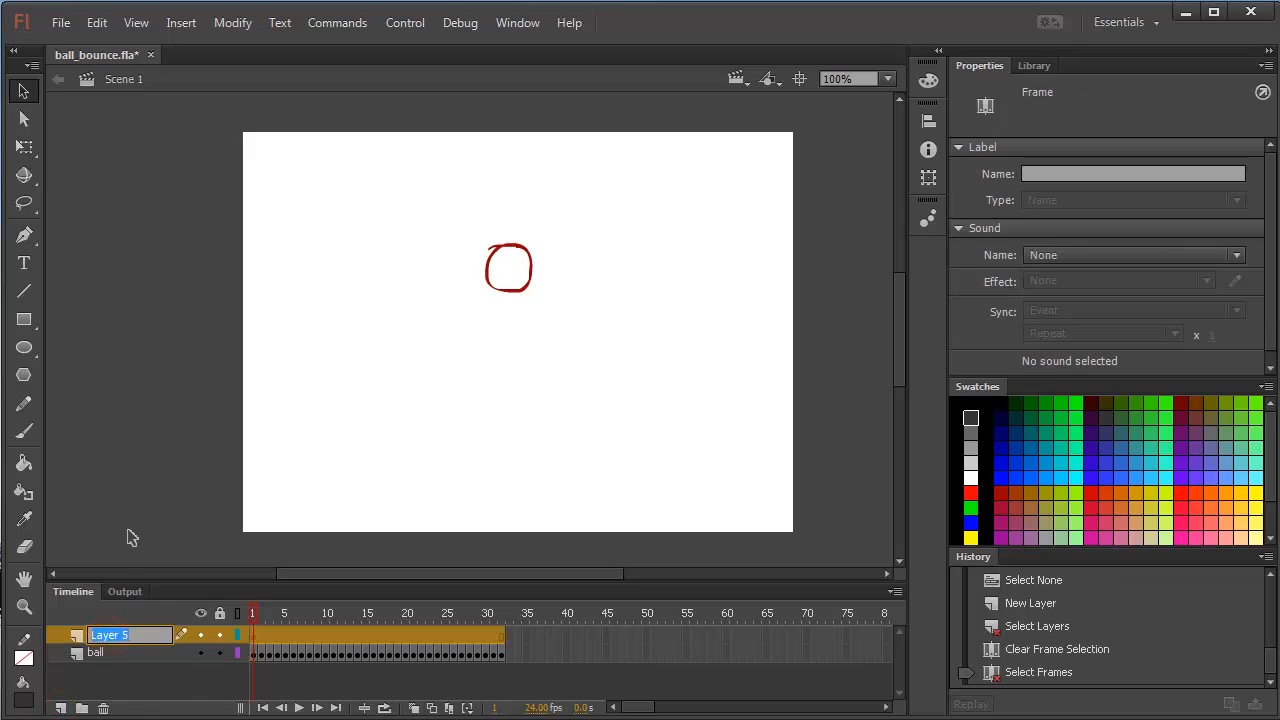
type("button")
key("Return")
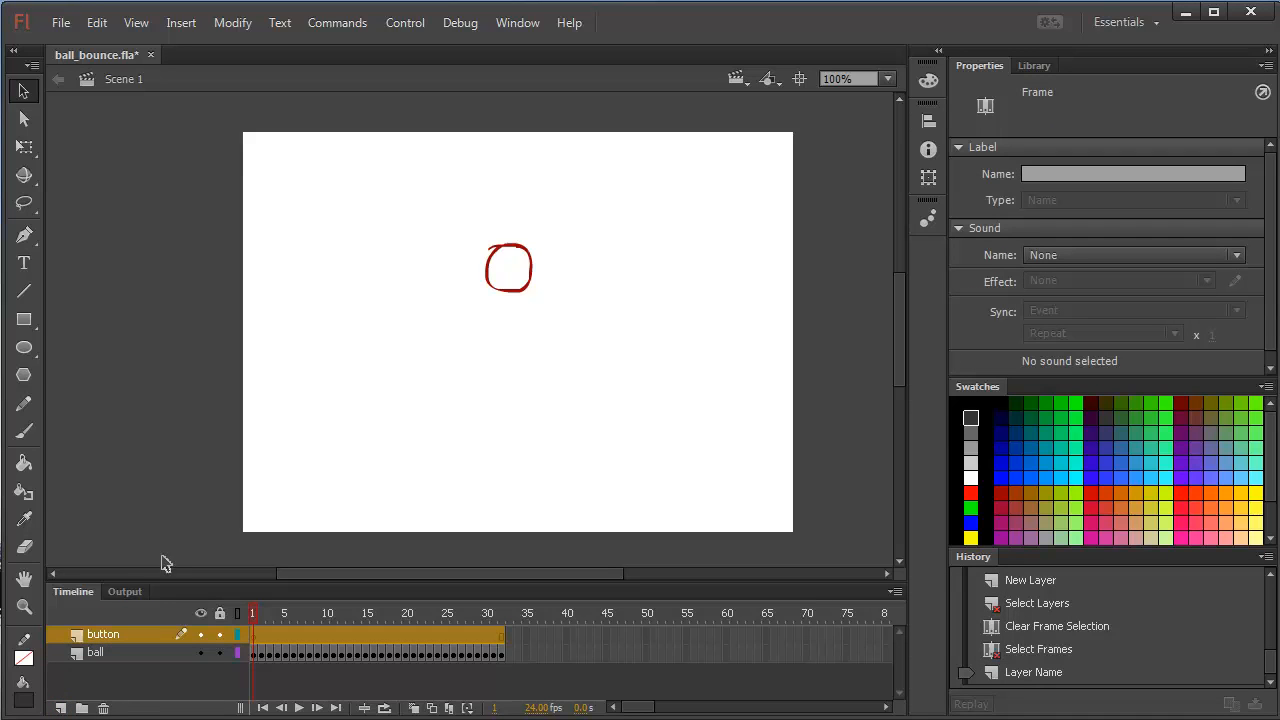
Remove all frames after frame 1 from the button layer.
left_click(258, 650)
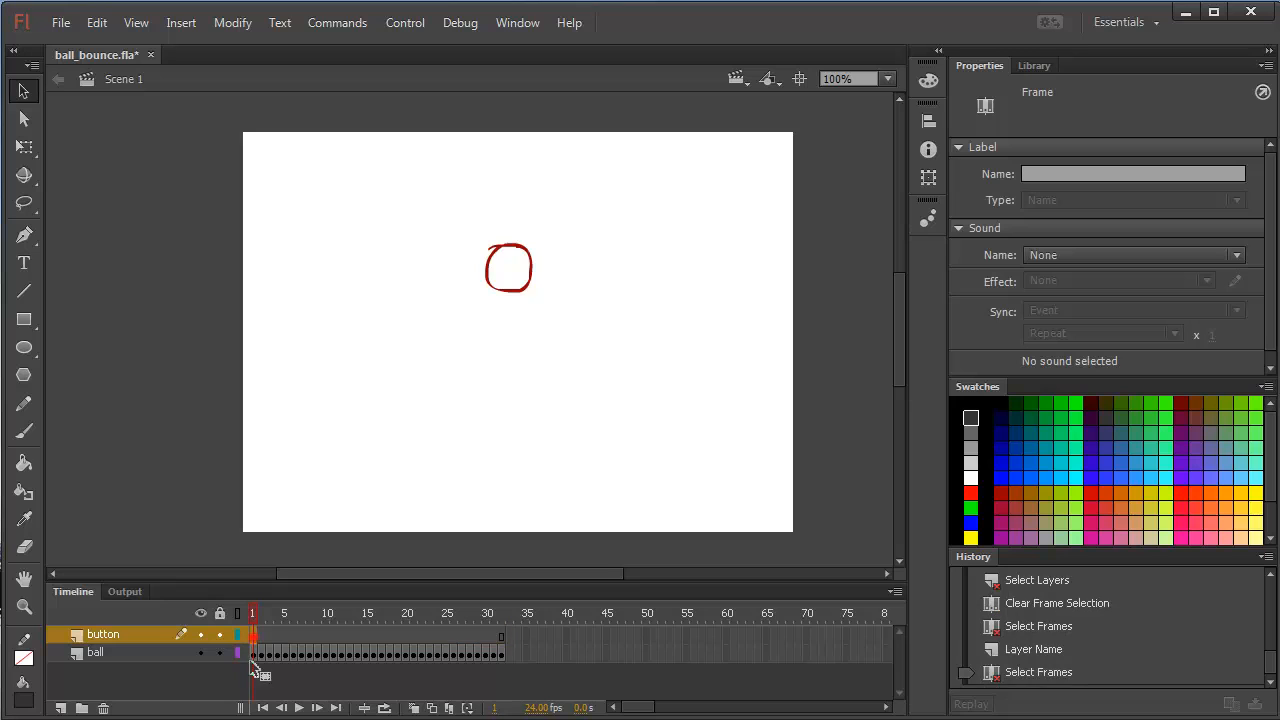
left_click(533, 637)
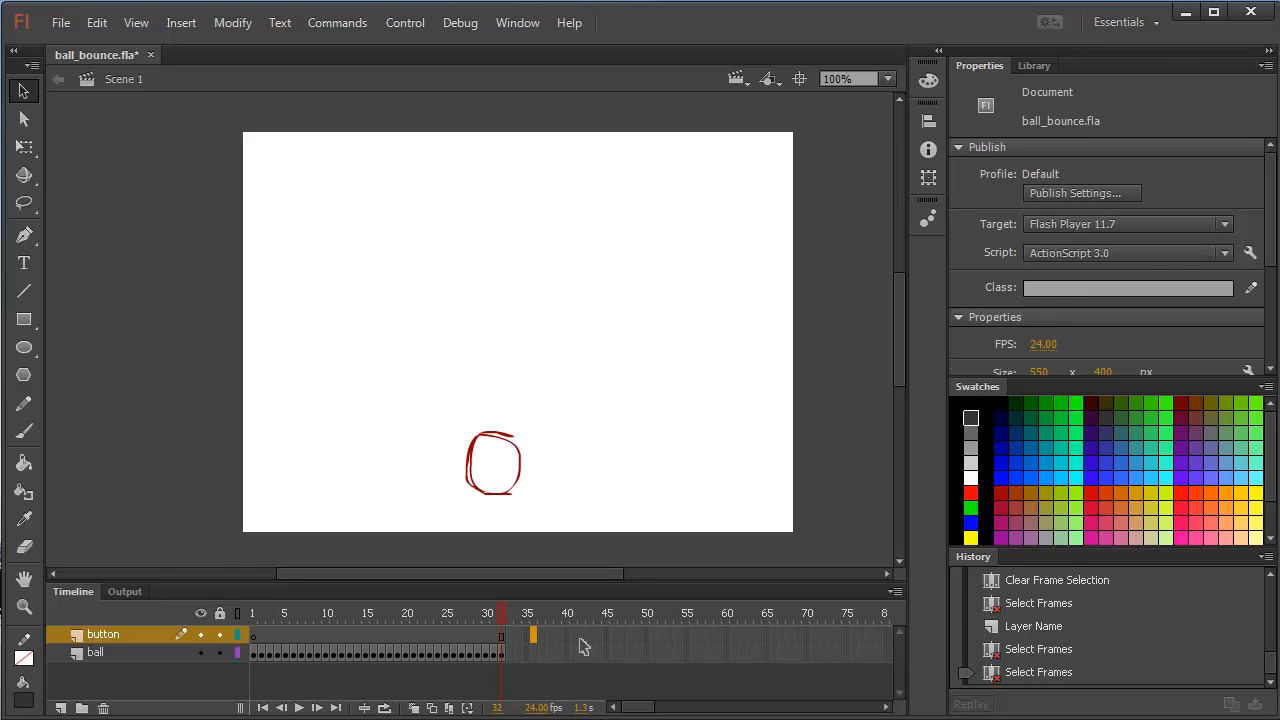
left_click(572, 636, "shift")
left_click_drag(462, 635, 264, 635)
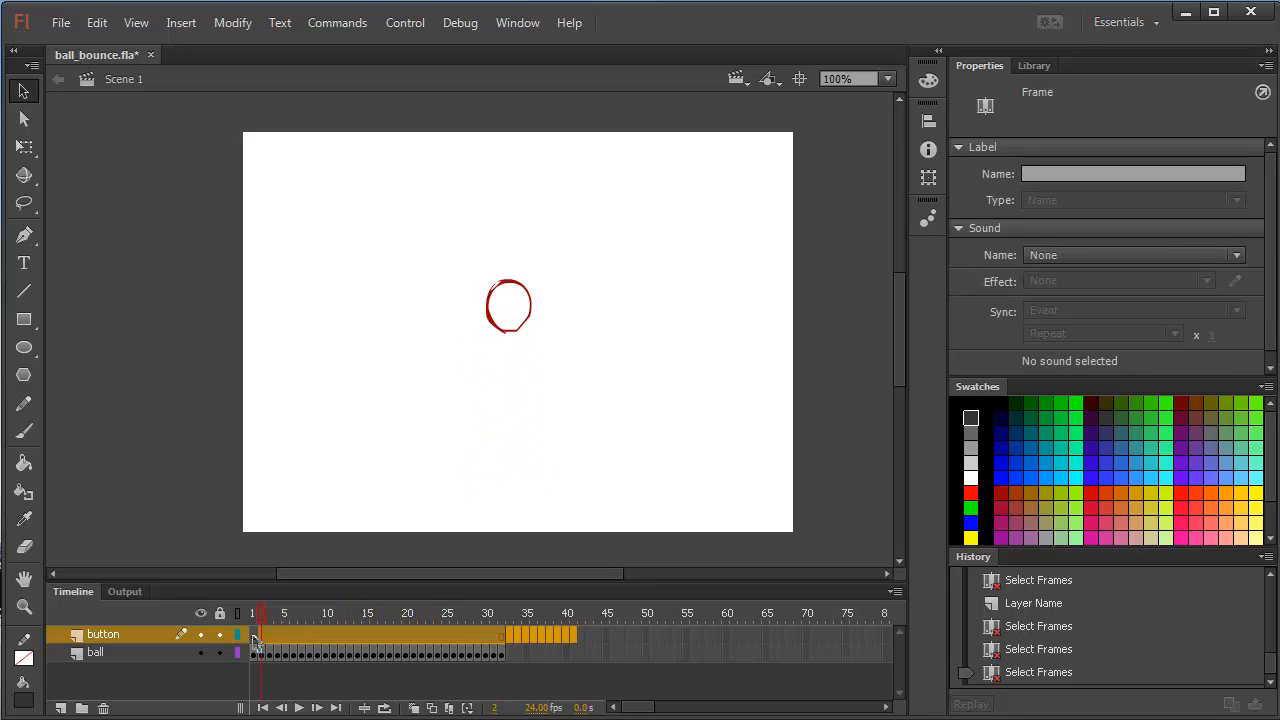
right_click(415, 640)
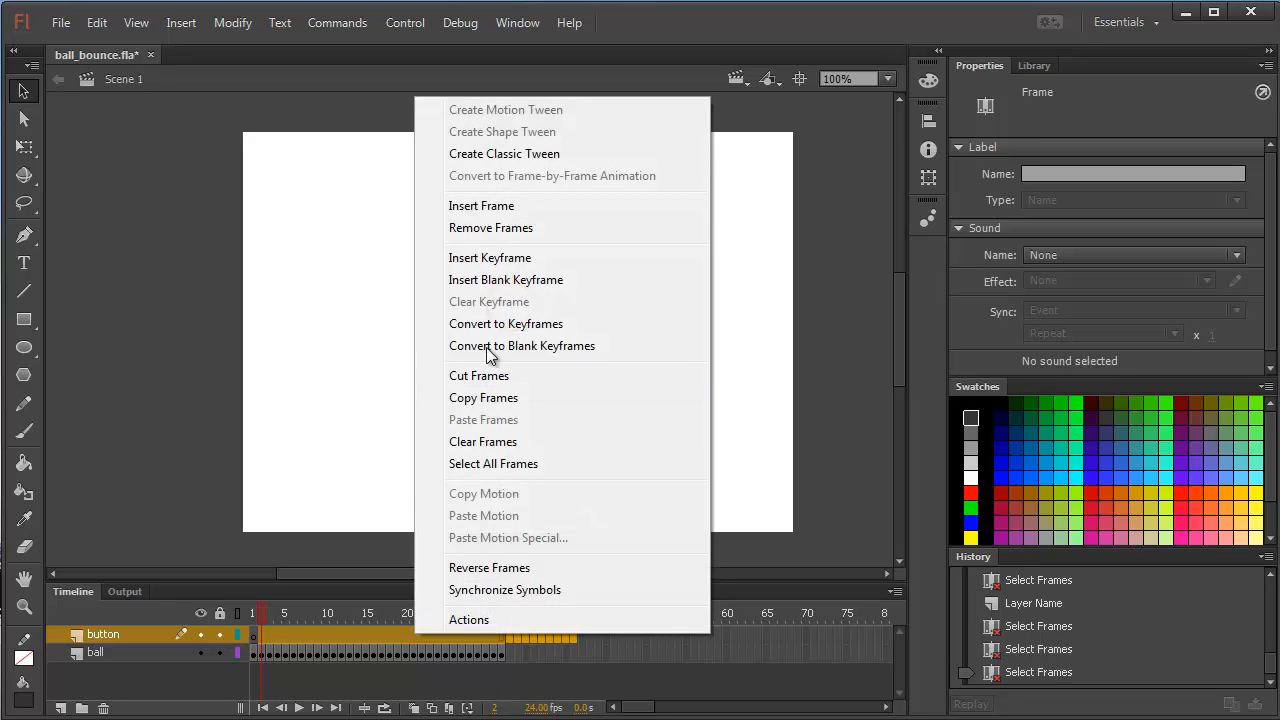
left_click(491, 228)
left_click(622, 636)
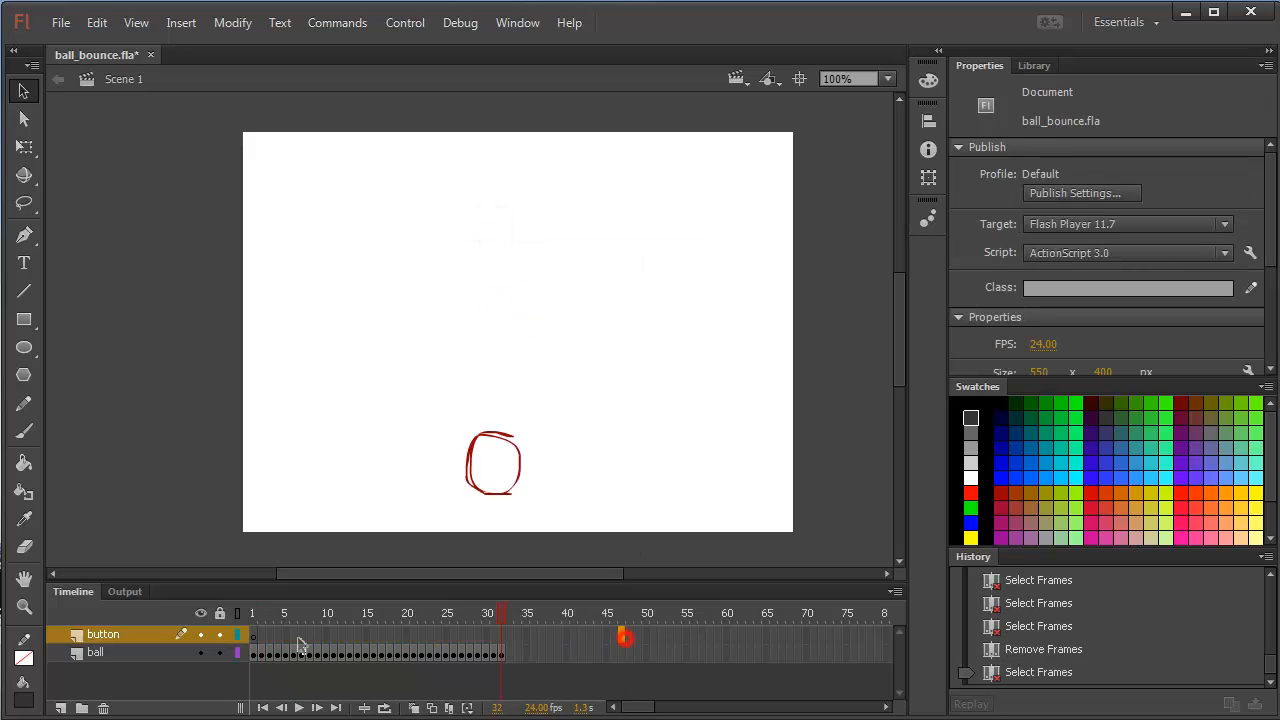
Hand-letter the word "Play" in medium gray with the Brush tool on frame 1 of the button layer, up and right of the ball.
left_click(256, 640)
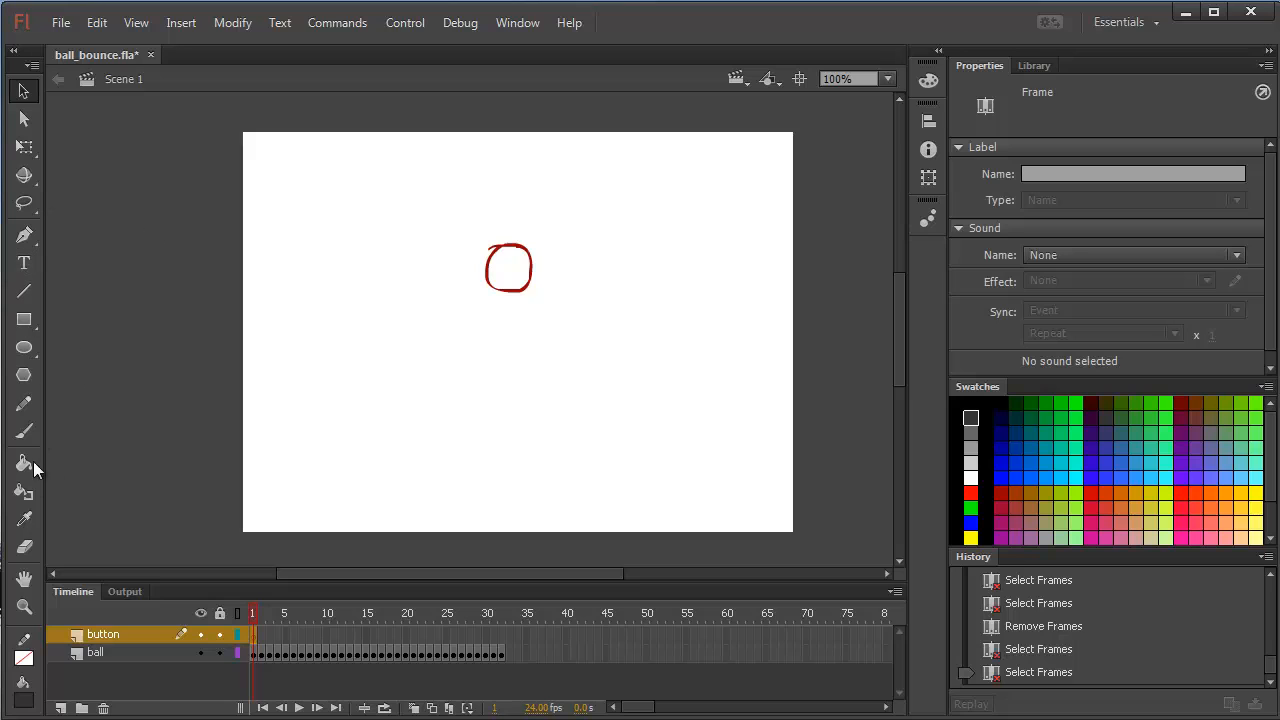
left_click(24, 431)
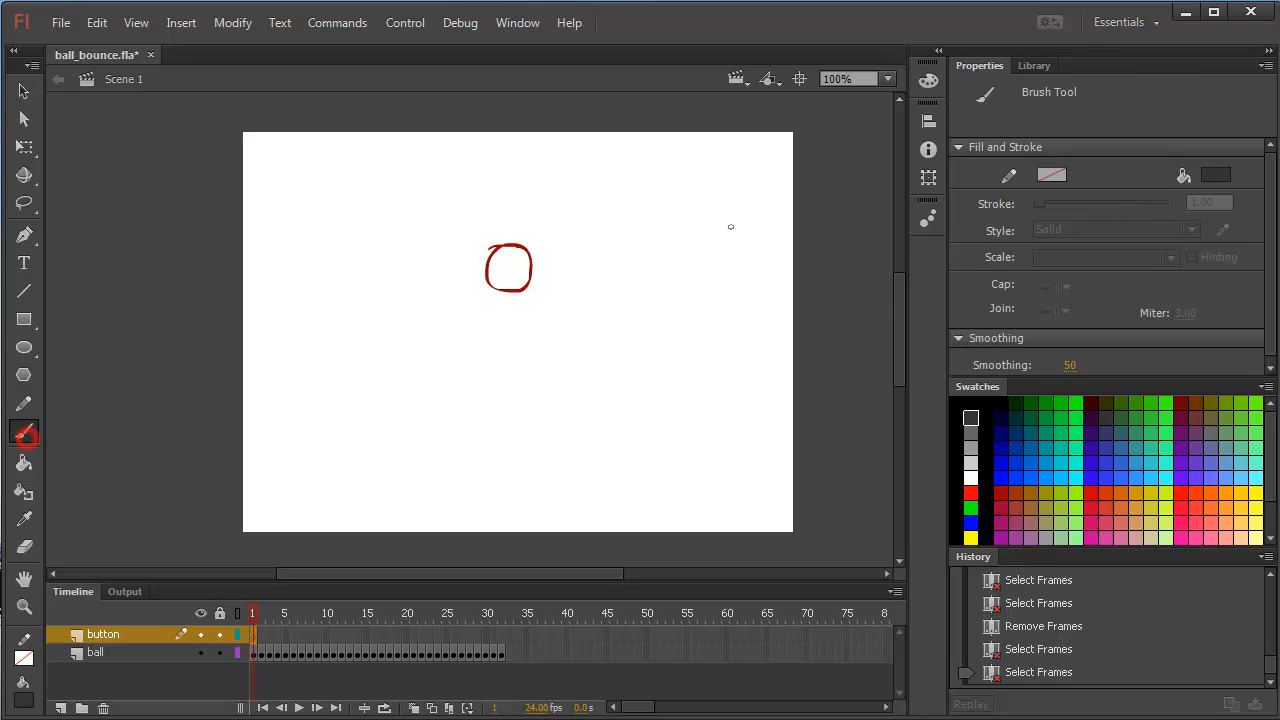
left_click(970, 433)
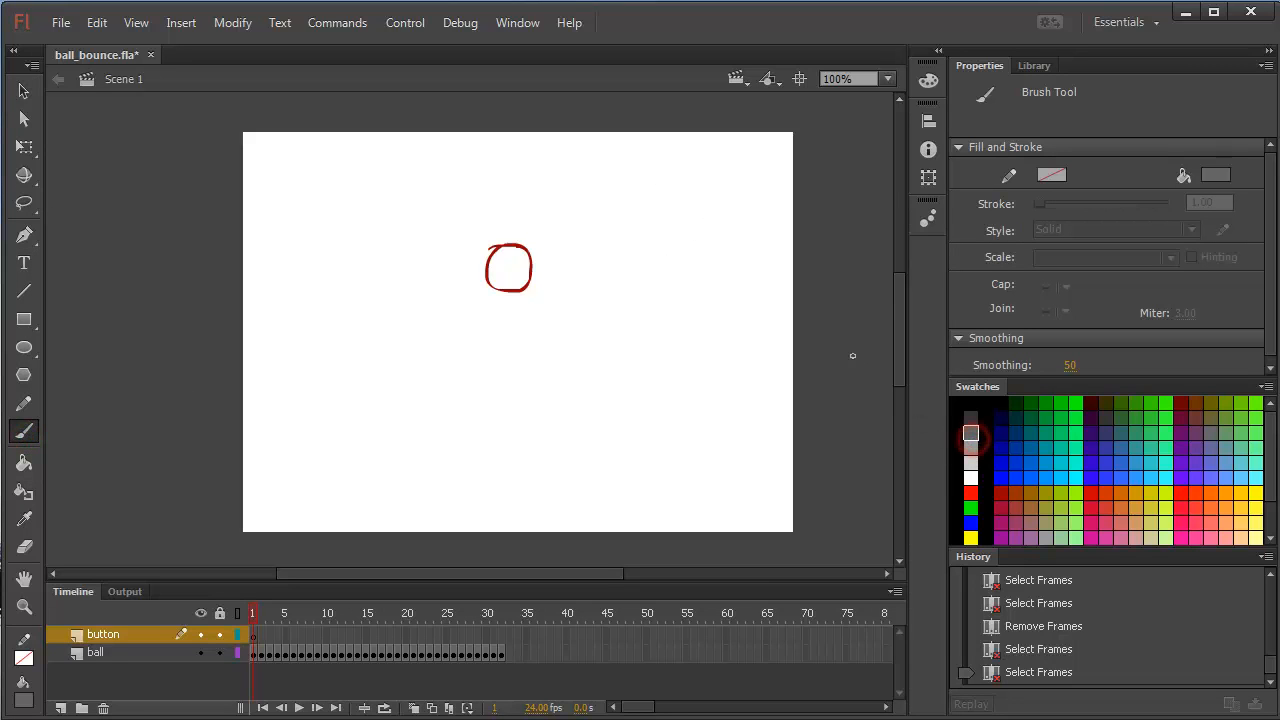
left_click(970, 447)
left_click_drag(608, 175, 606, 210)
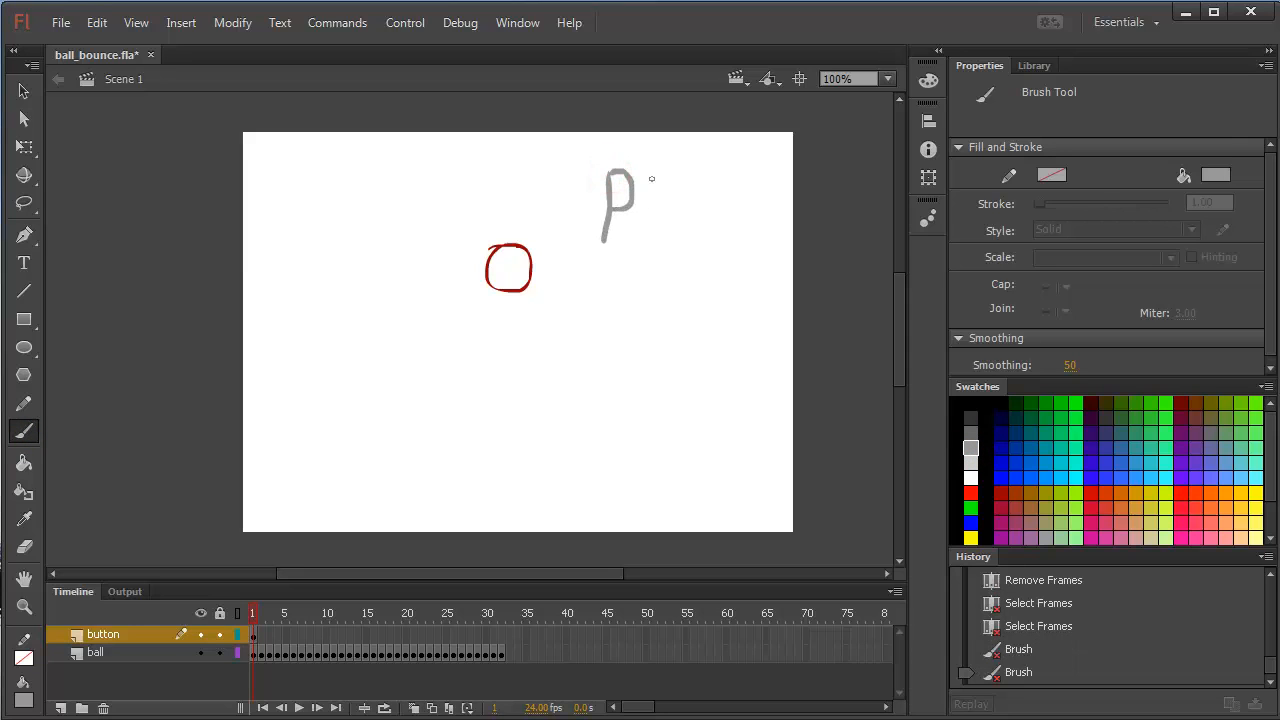
mouse_move(648, 168)
left_mouse_down()
mouse_move(643, 236)
mouse_move(665, 238)
mouse_move(675, 214)
mouse_move(695, 233)
mouse_move(717, 211)
mouse_move(688, 274)
left_mouse_up()
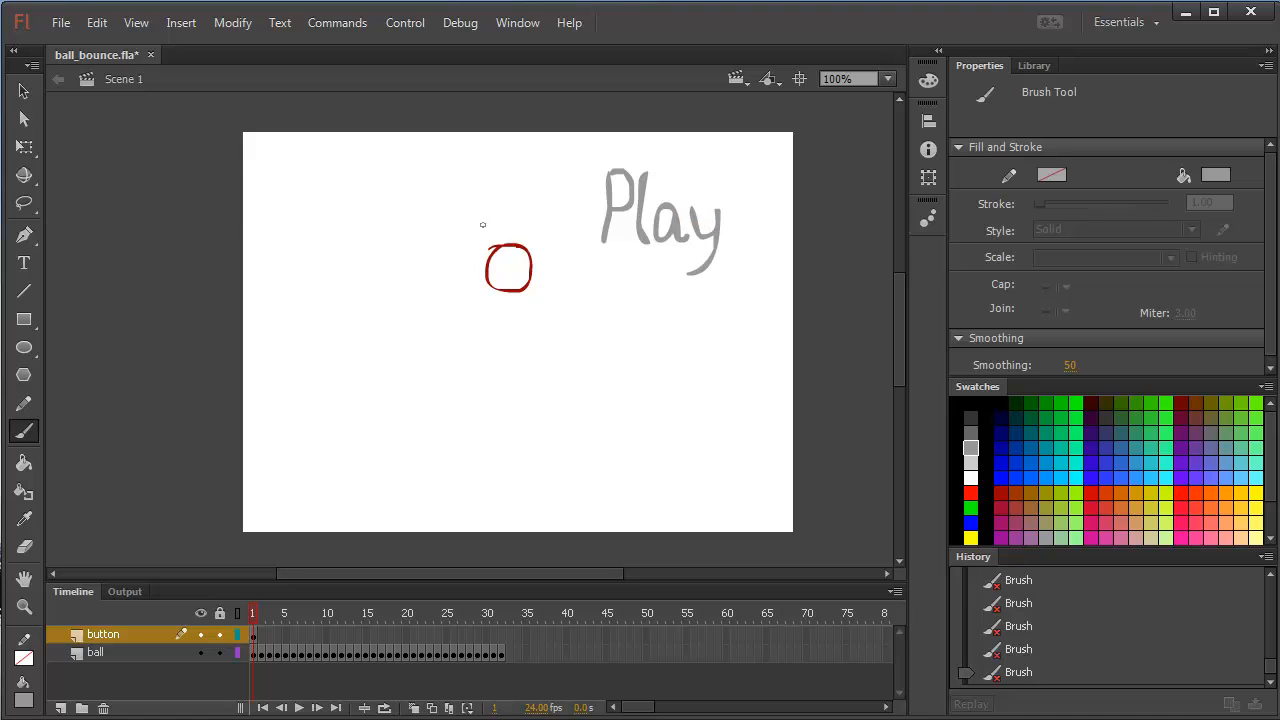
Convert the "Play" lettering to a symbol of type Button named "Play Button".
left_click(24, 90)
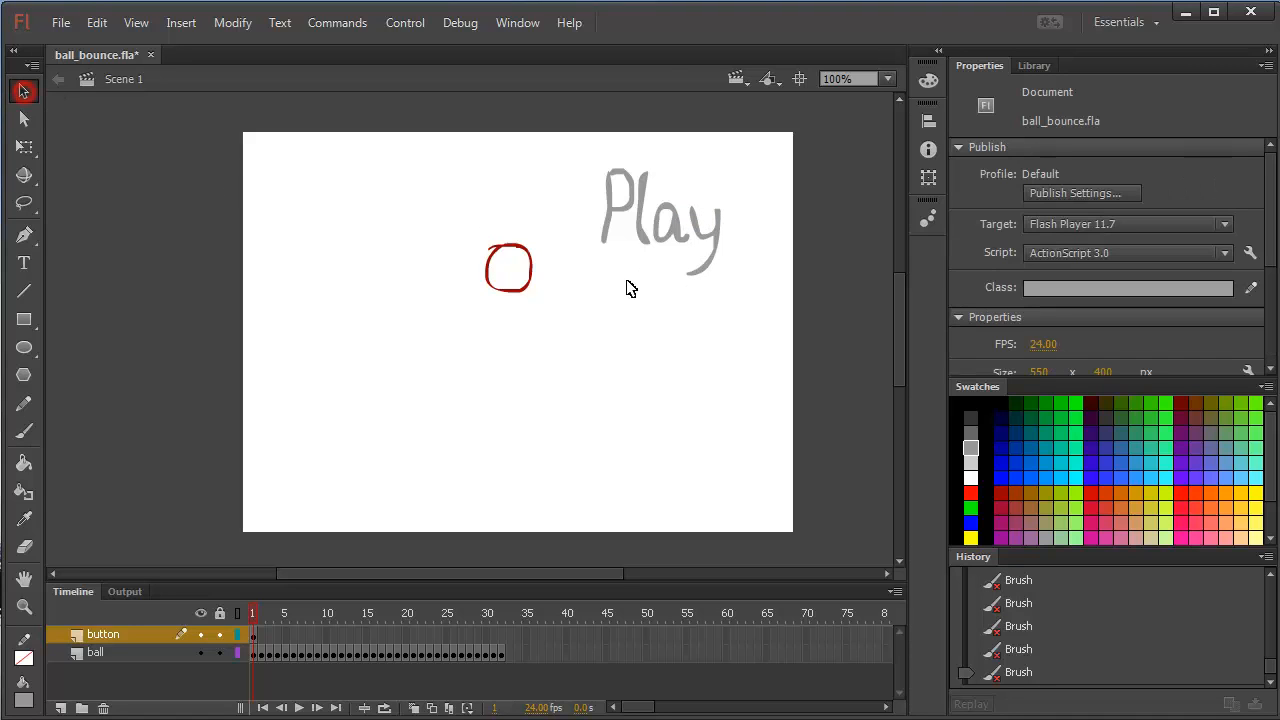
left_click(257, 639)
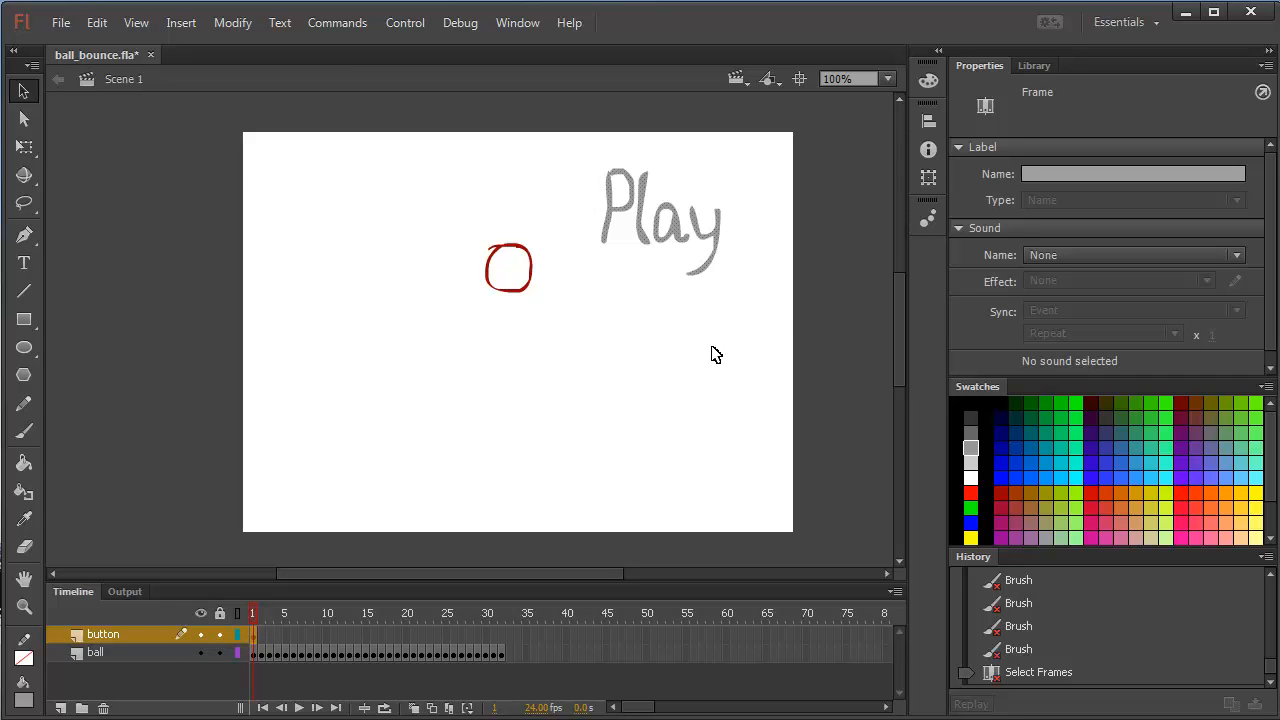
right_click(678, 226)
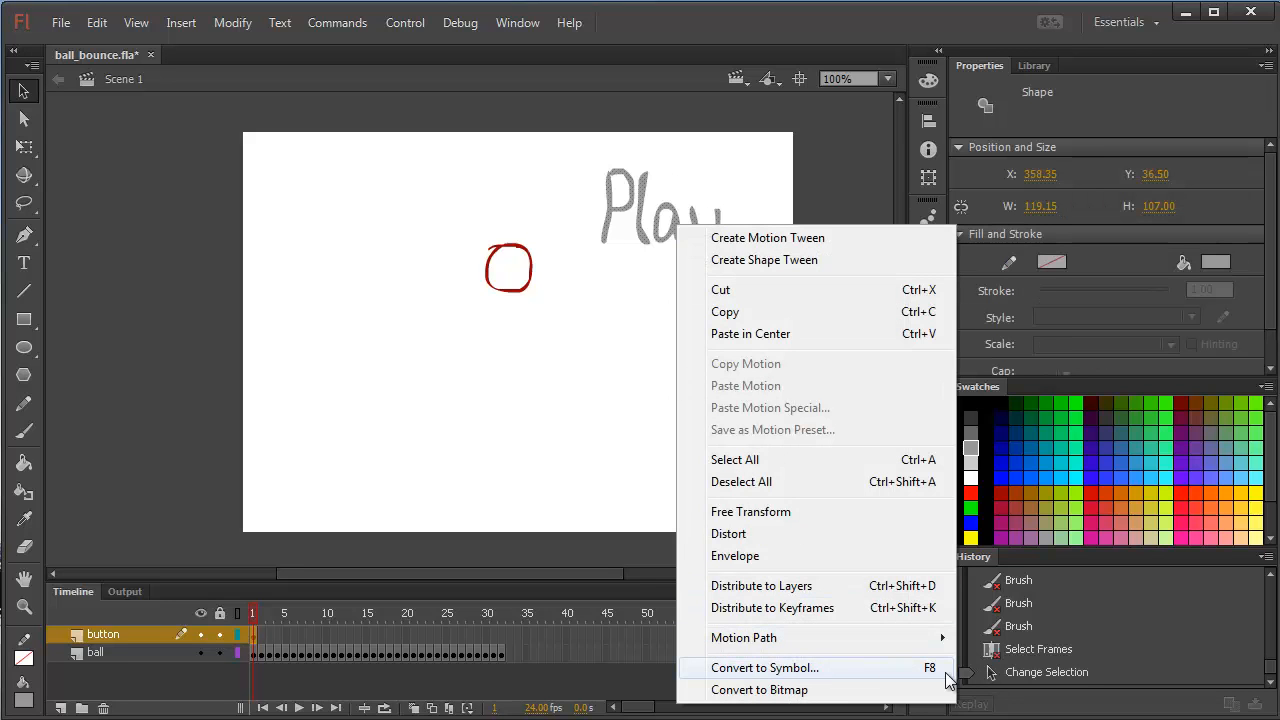
left_click(775, 676)
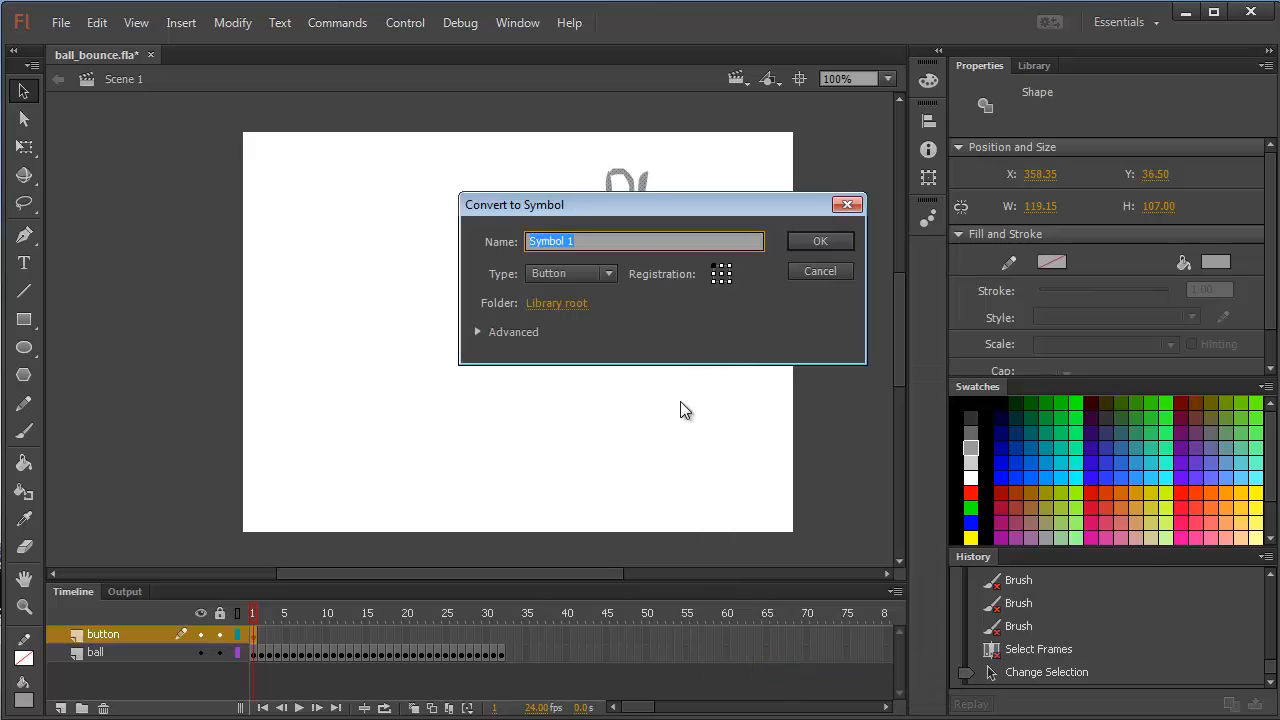
left_click(607, 273)
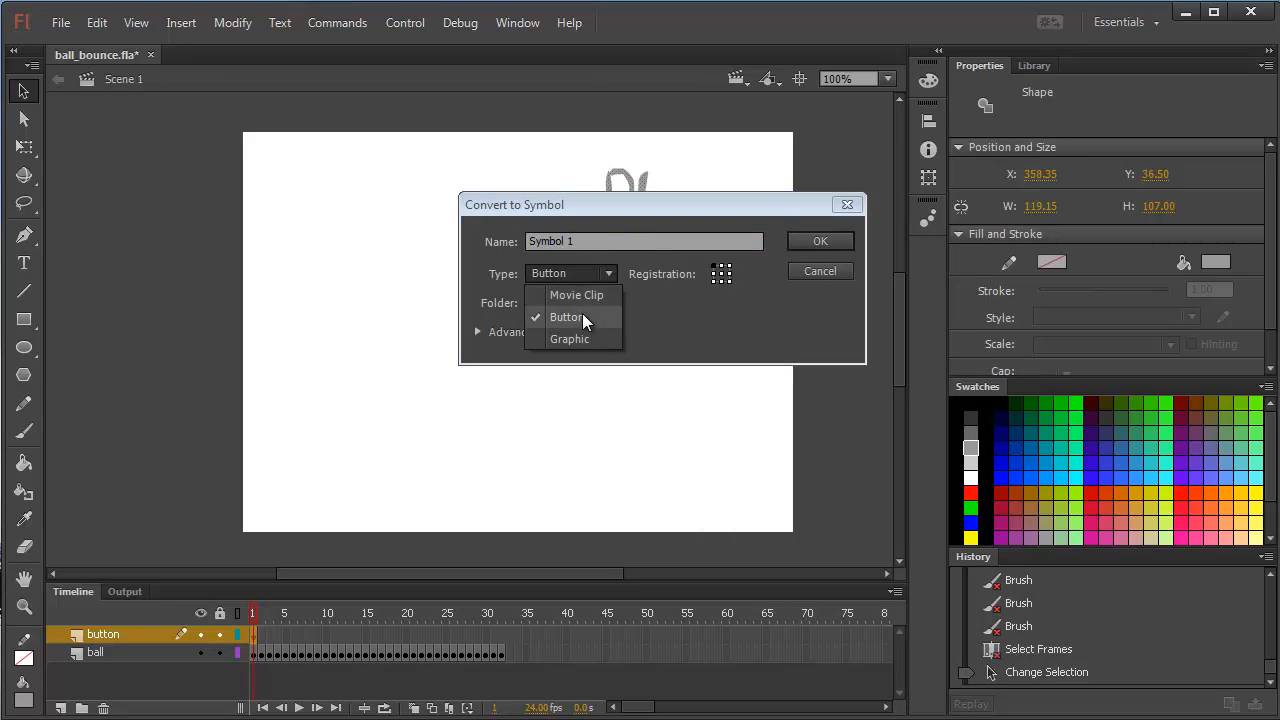
left_click(595, 242)
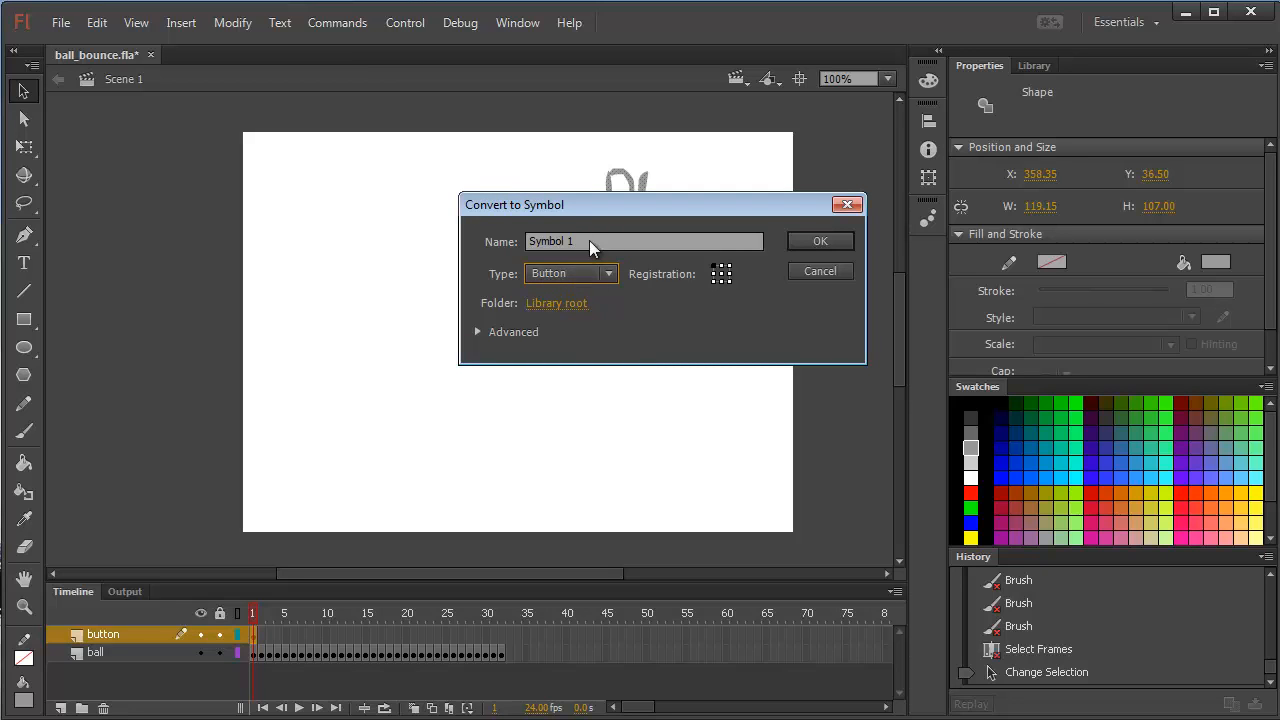
left_click(587, 241)
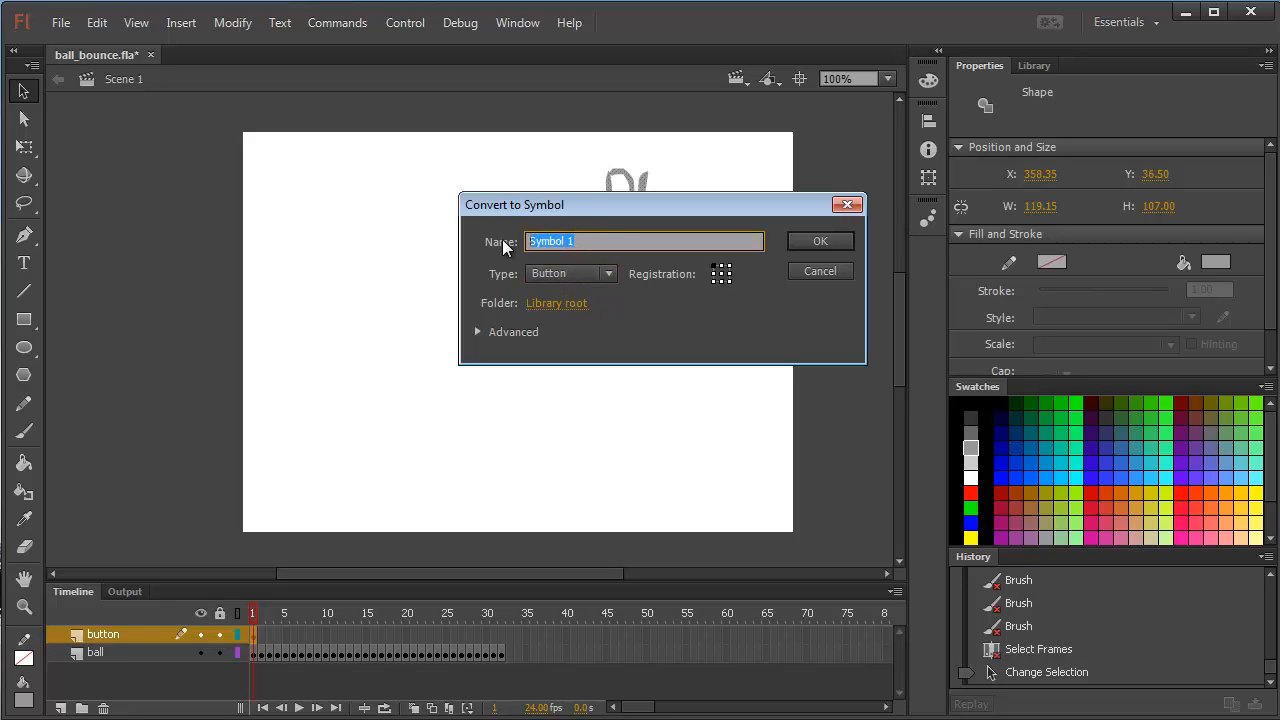
type("Play Button")
left_click(822, 242)
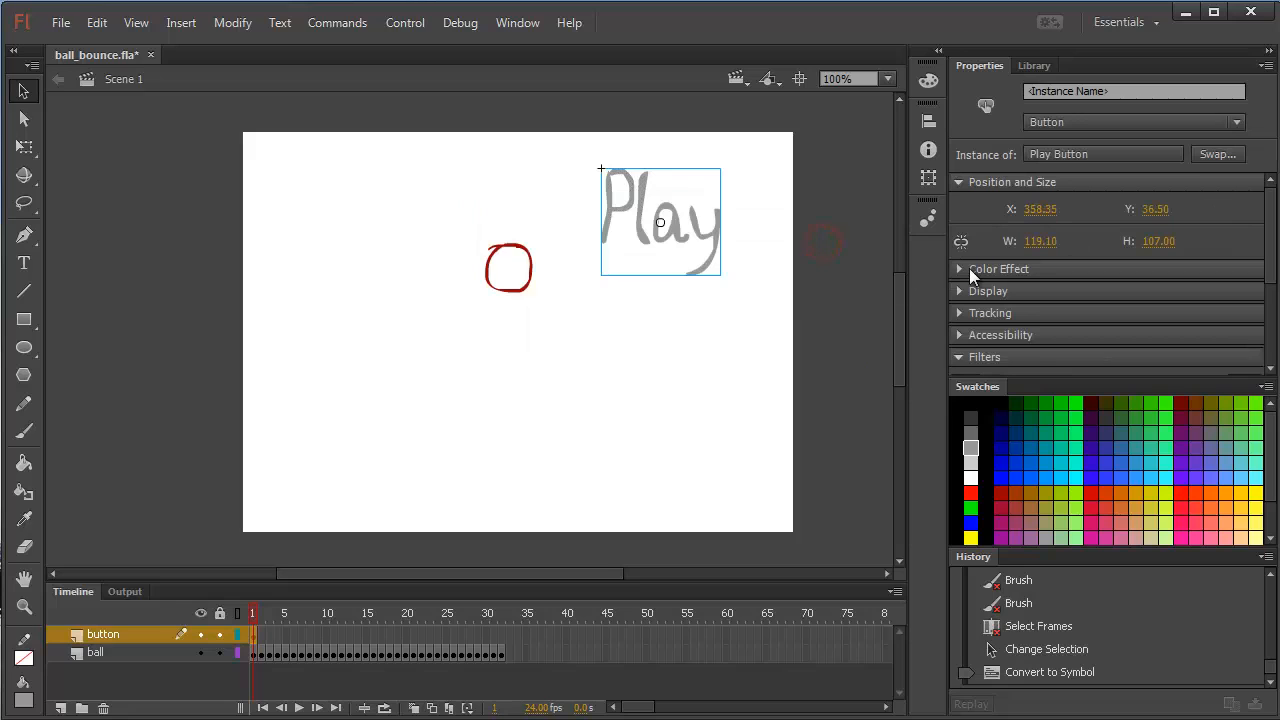
Check the Play Button symbol in the library and inspect its internal timeline, returning to Scene 1.
left_click(1035, 66)
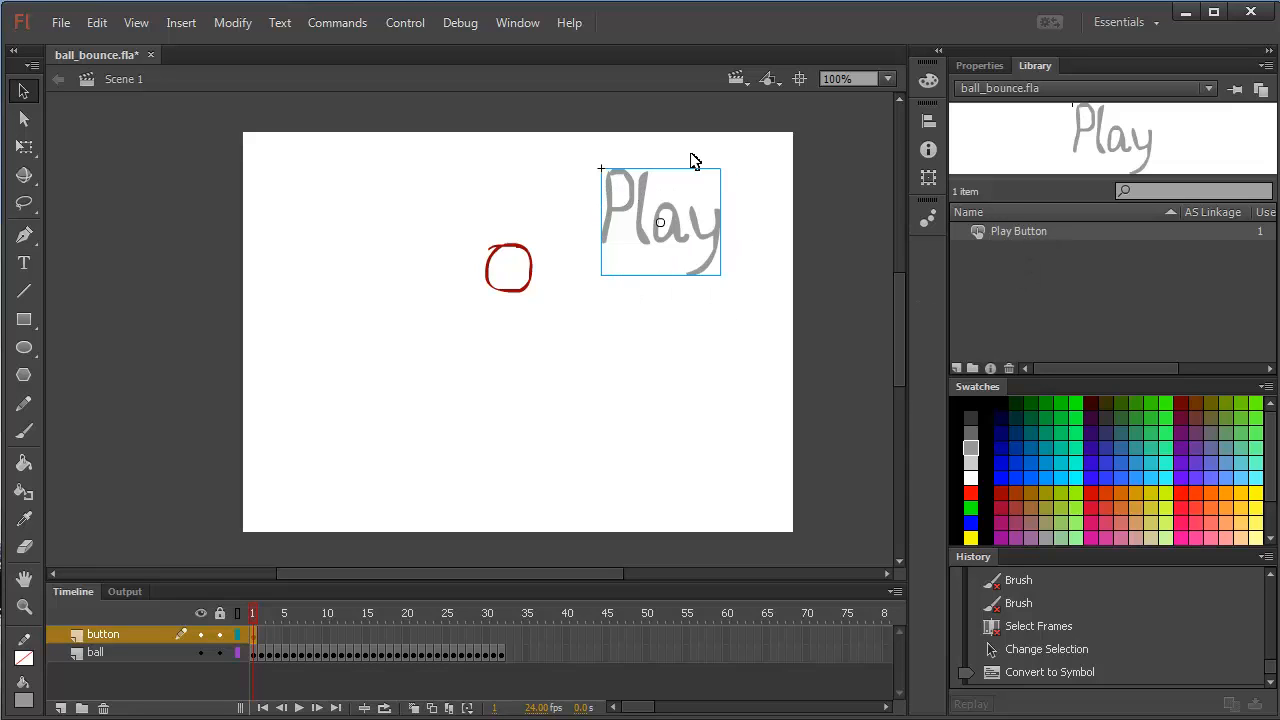
left_click(697, 350)
left_click(641, 193)
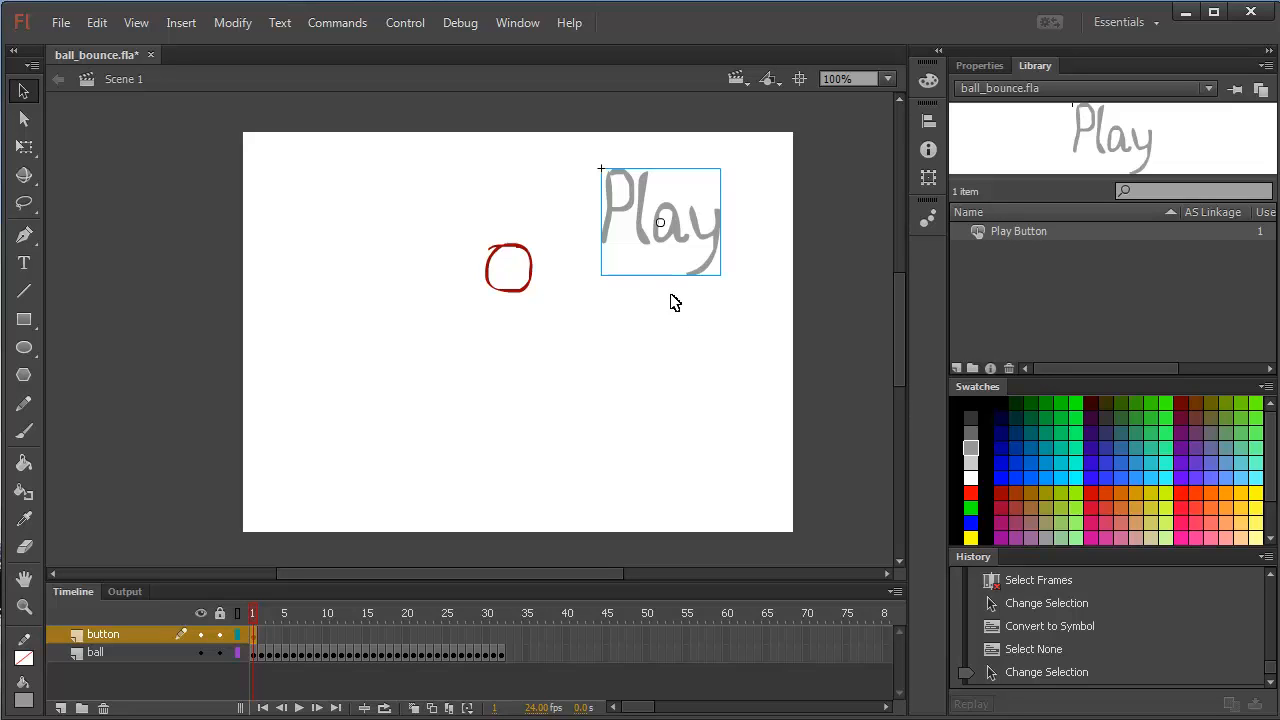
double_click(688, 238)
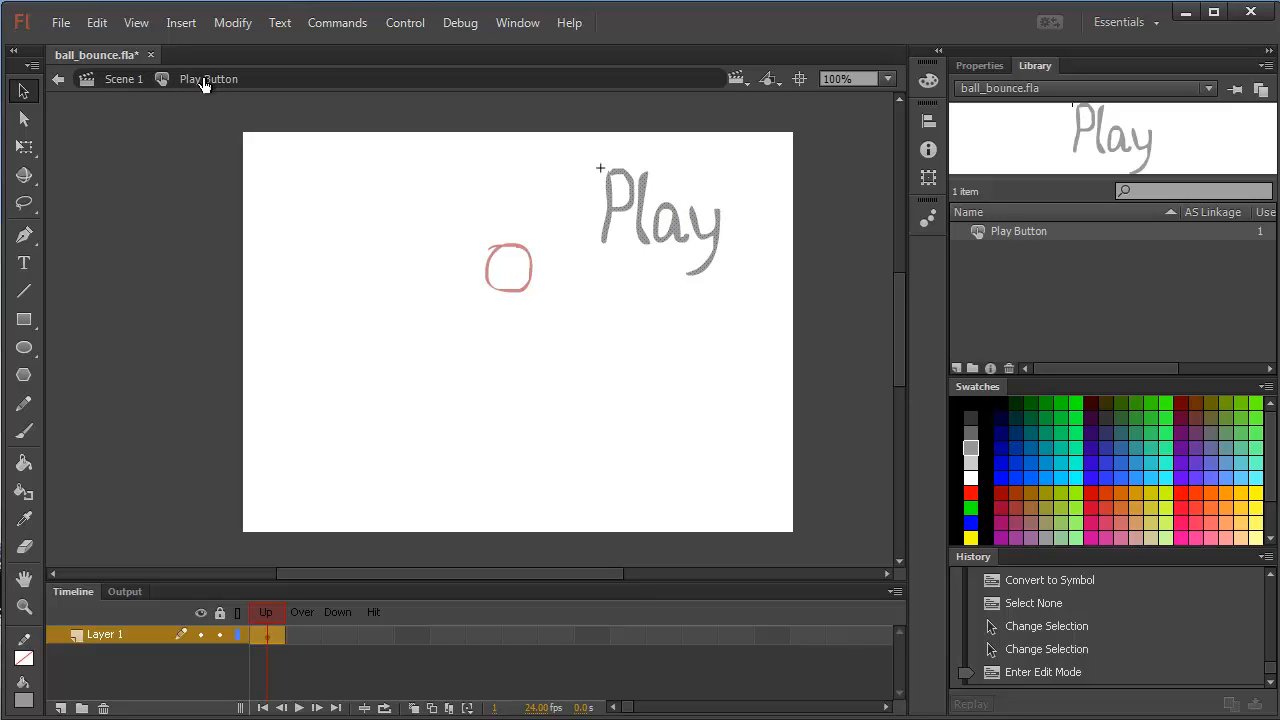
left_click(133, 90)
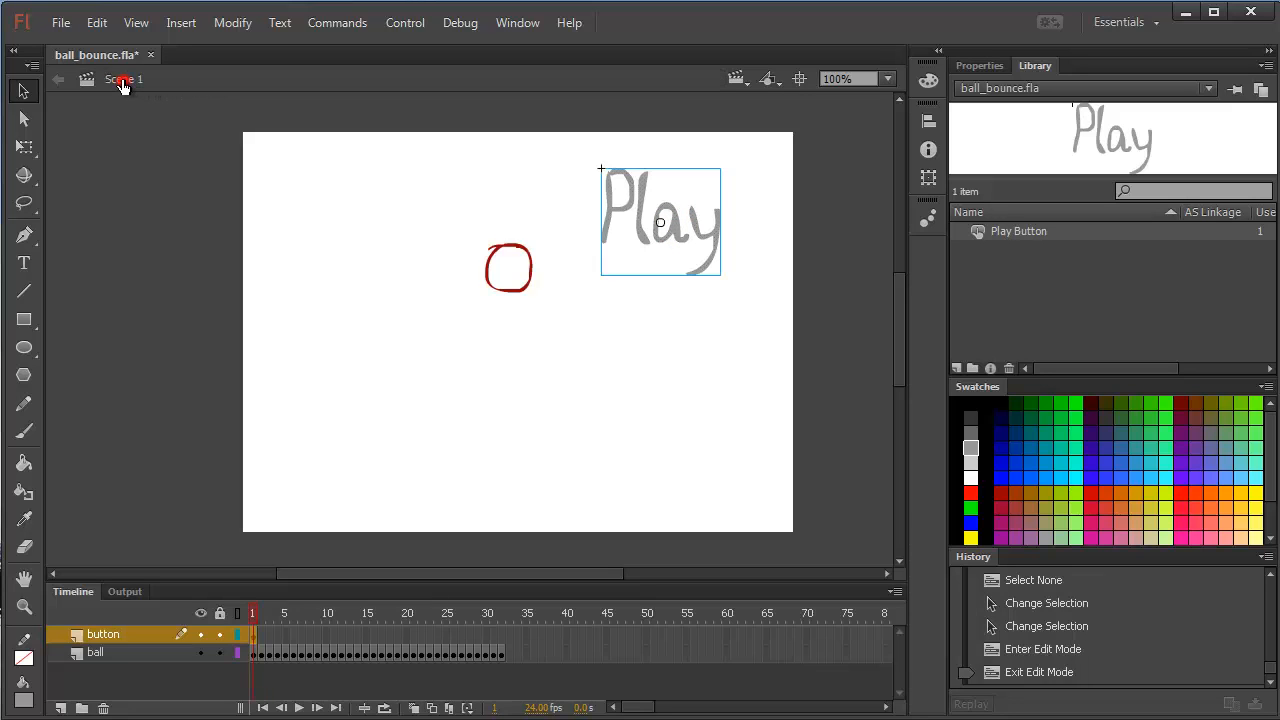
Inside the Play Button symbol, add an Over keyframe and recolor its lettering light gray.
double_click(676, 229)
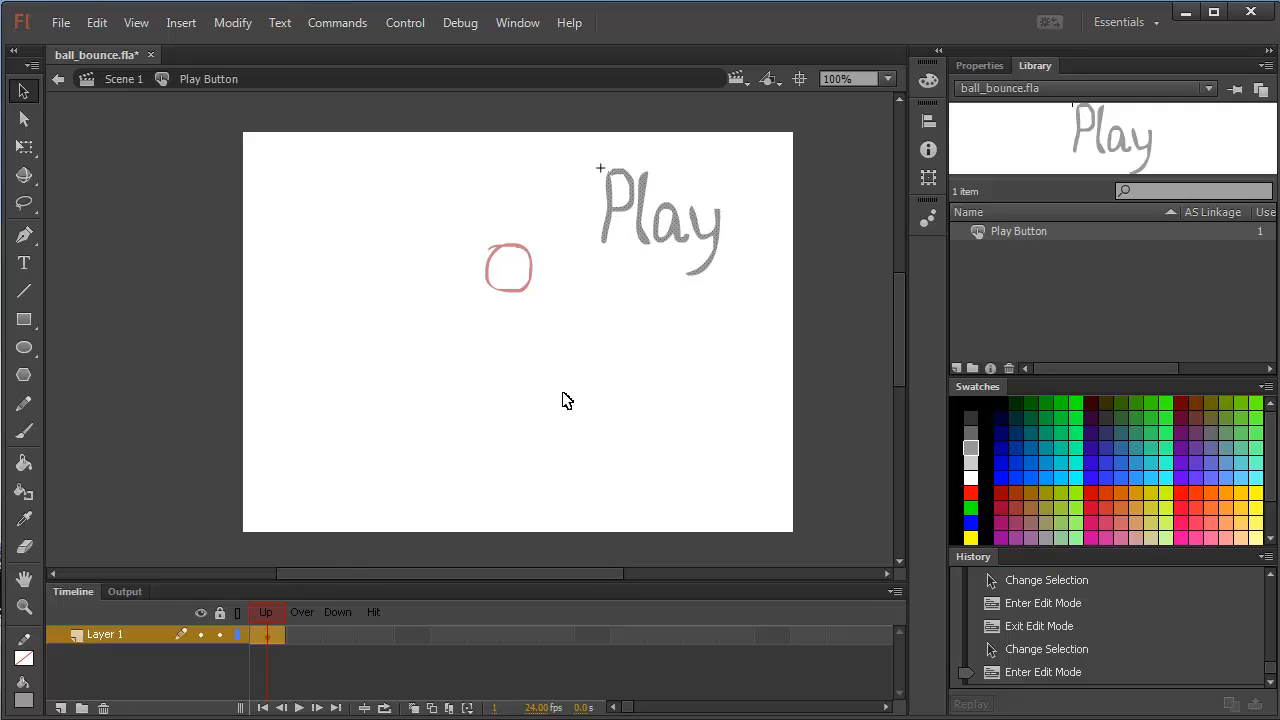
key("F6")
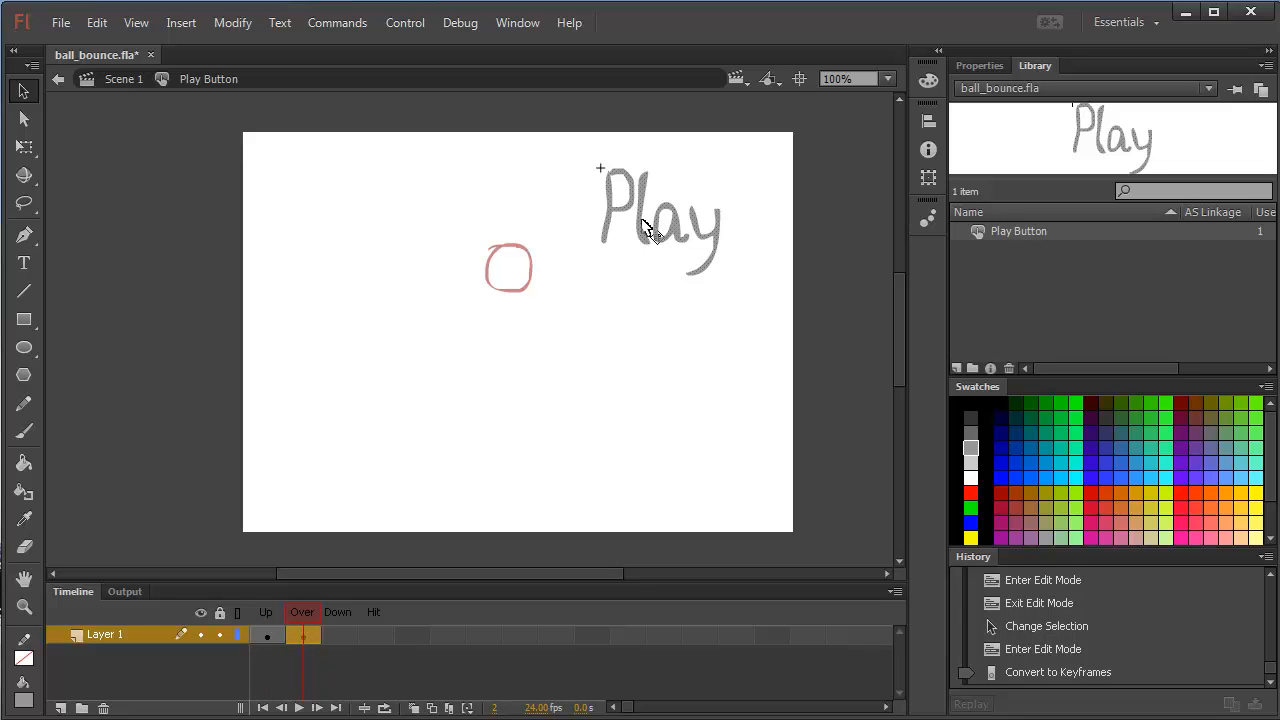
left_click(972, 462)
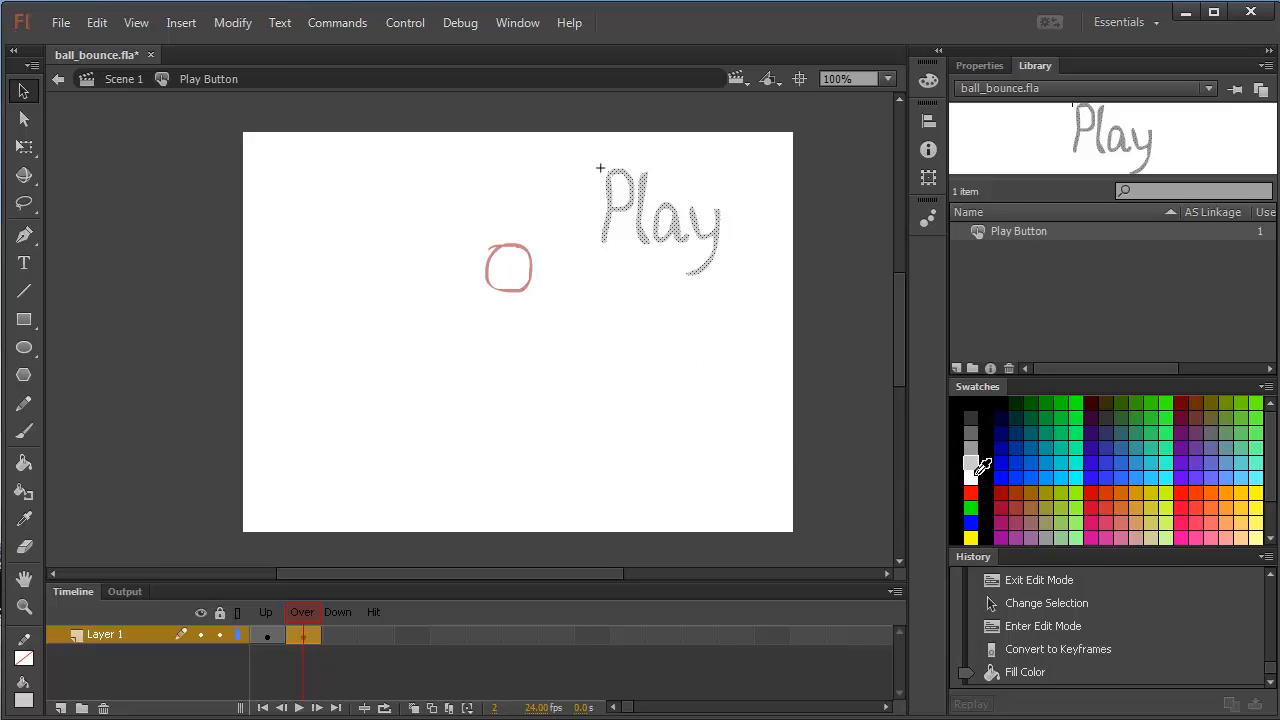
Add a keyframe for the button's Down state and recolor its lettering dark gray.
left_click(339, 636)
key("F6")
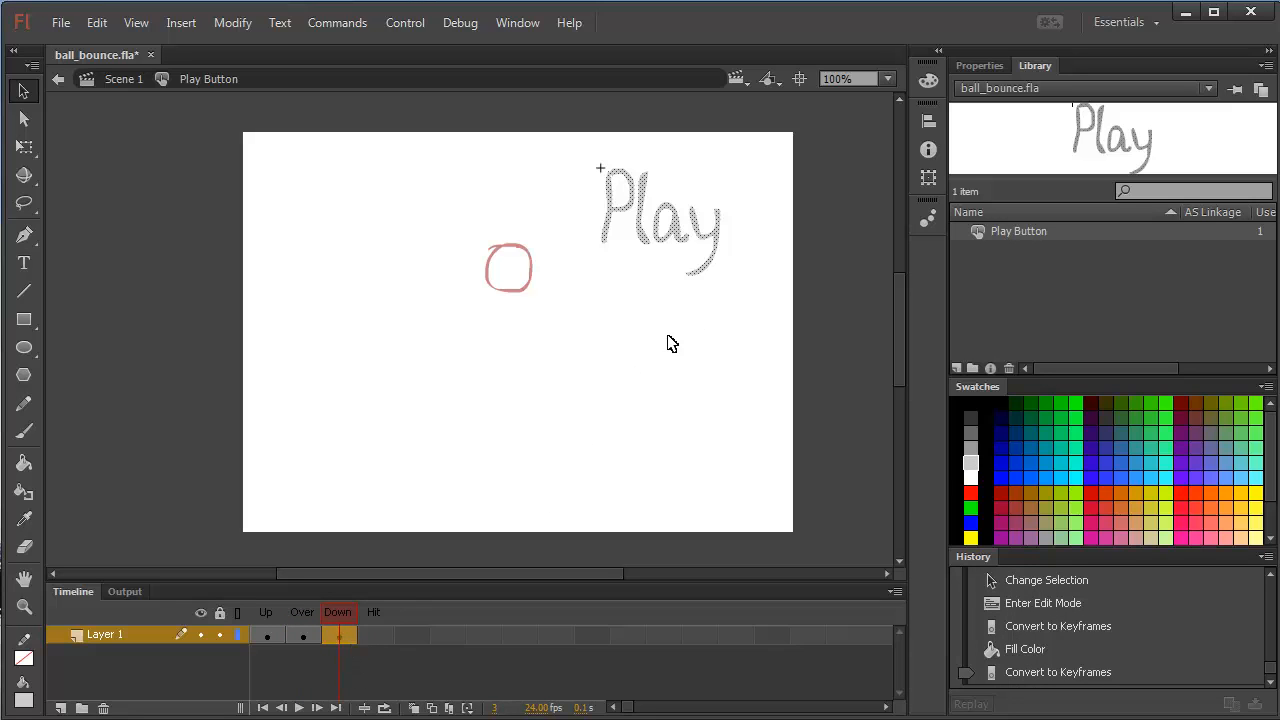
left_click(970, 432)
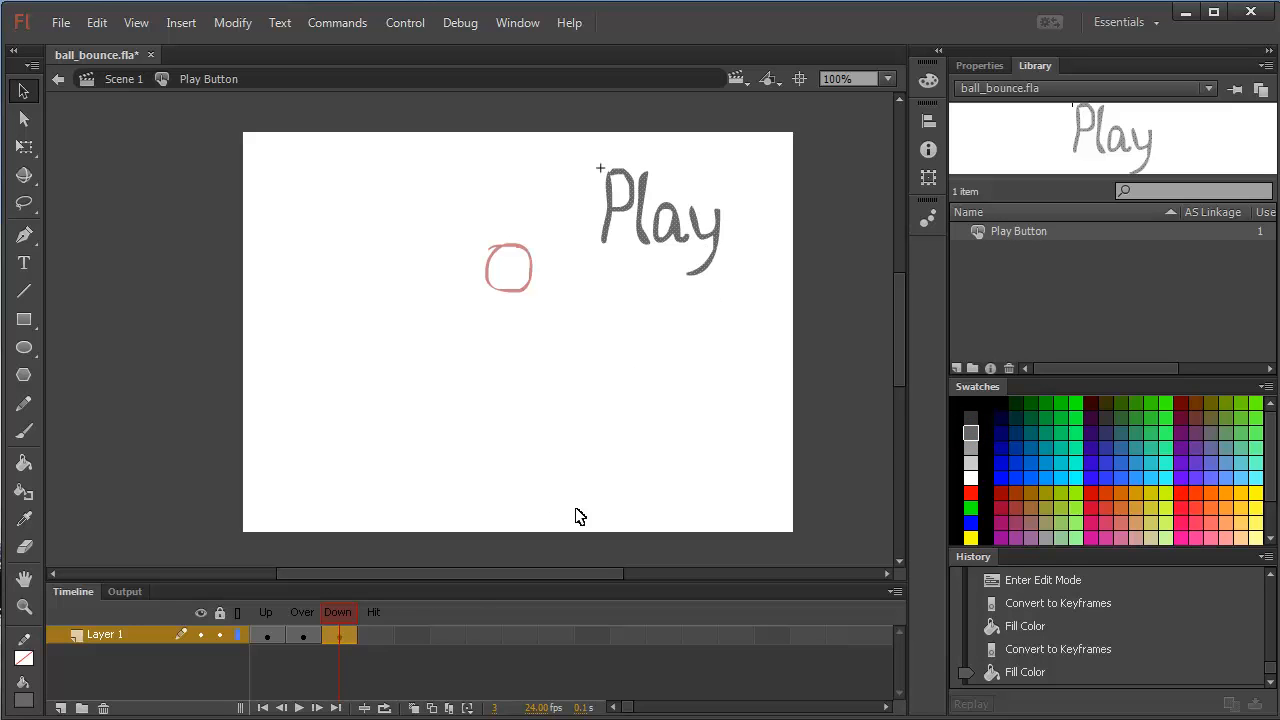
Add a keyframe for the Hit state and draw a filled rectangle covering the whole "Play" lettering as the clickable area.
left_click(379, 642)
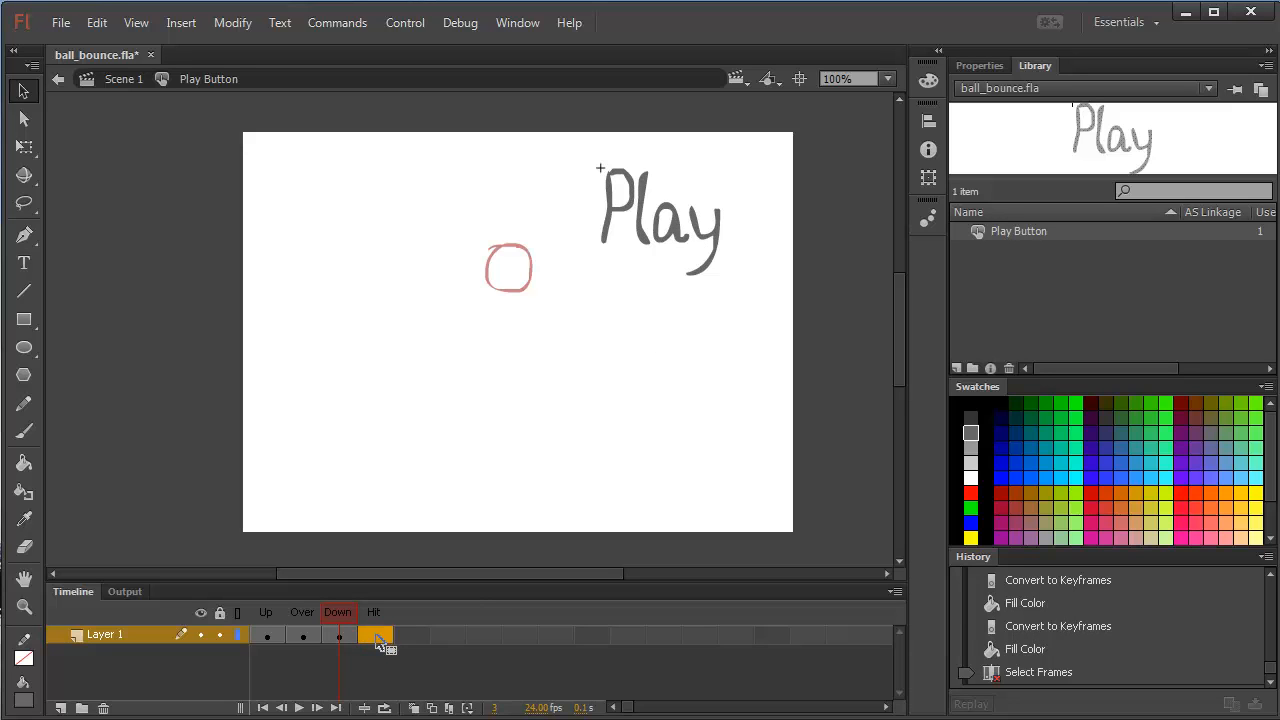
left_click_drag(379, 642, 350, 640)
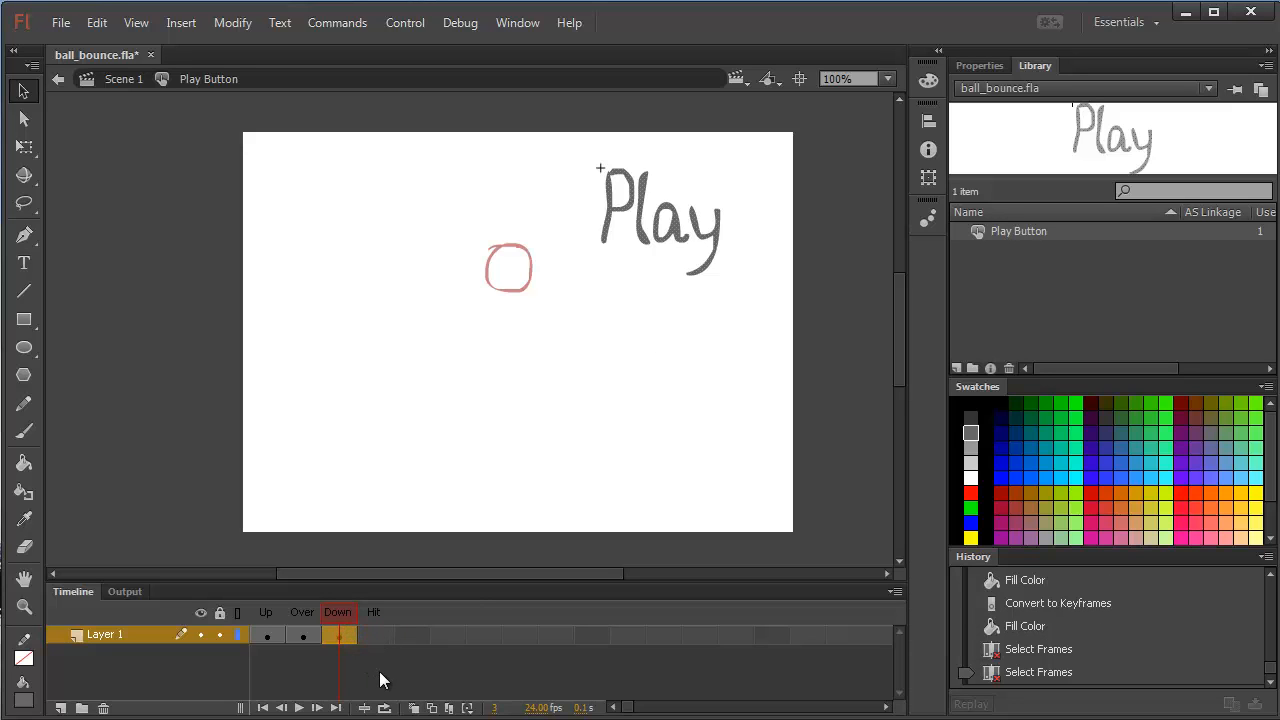
key("F6")
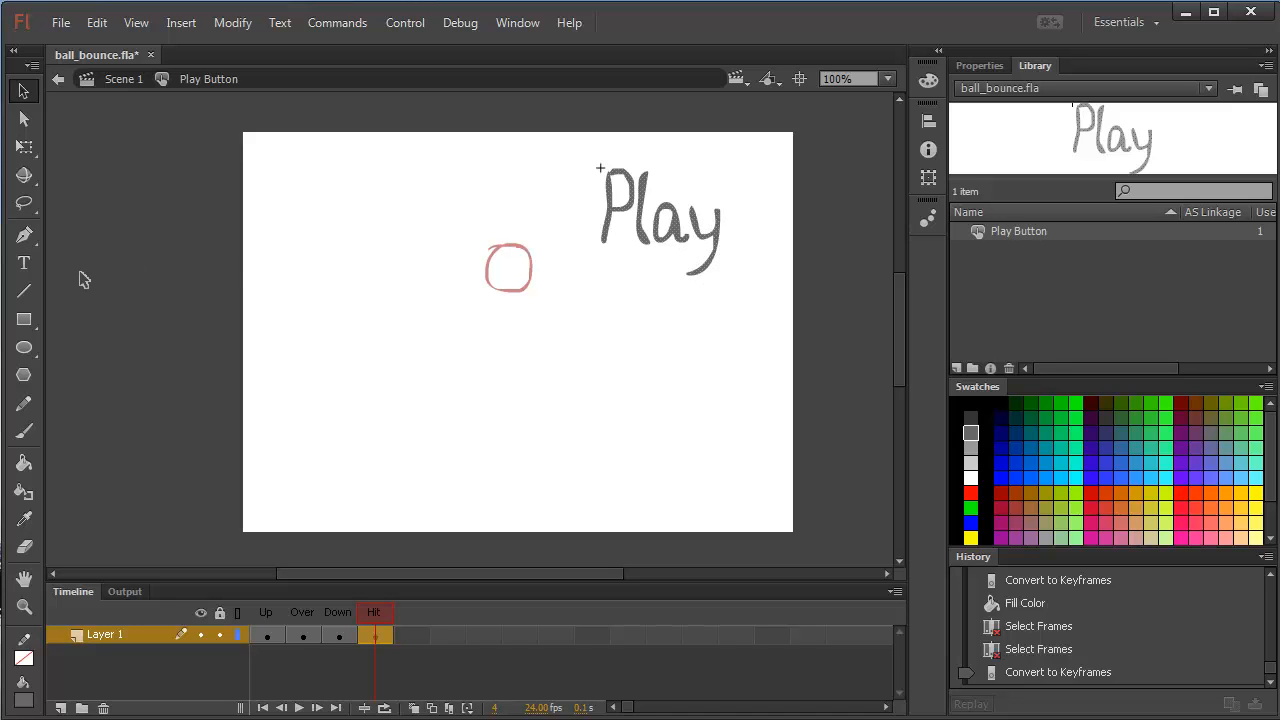
left_click(24, 319)
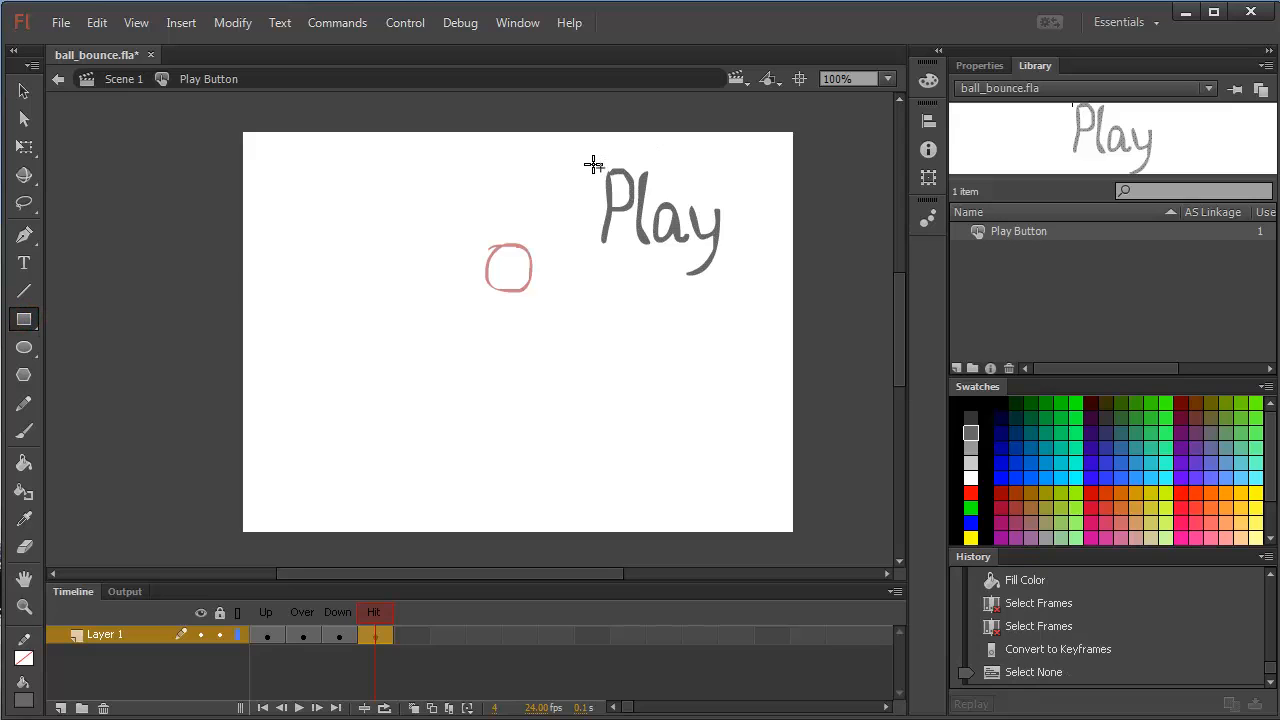
mouse_move(594, 163)
left_mouse_down()
mouse_move(612, 208)
mouse_move(736, 282)
left_mouse_up()
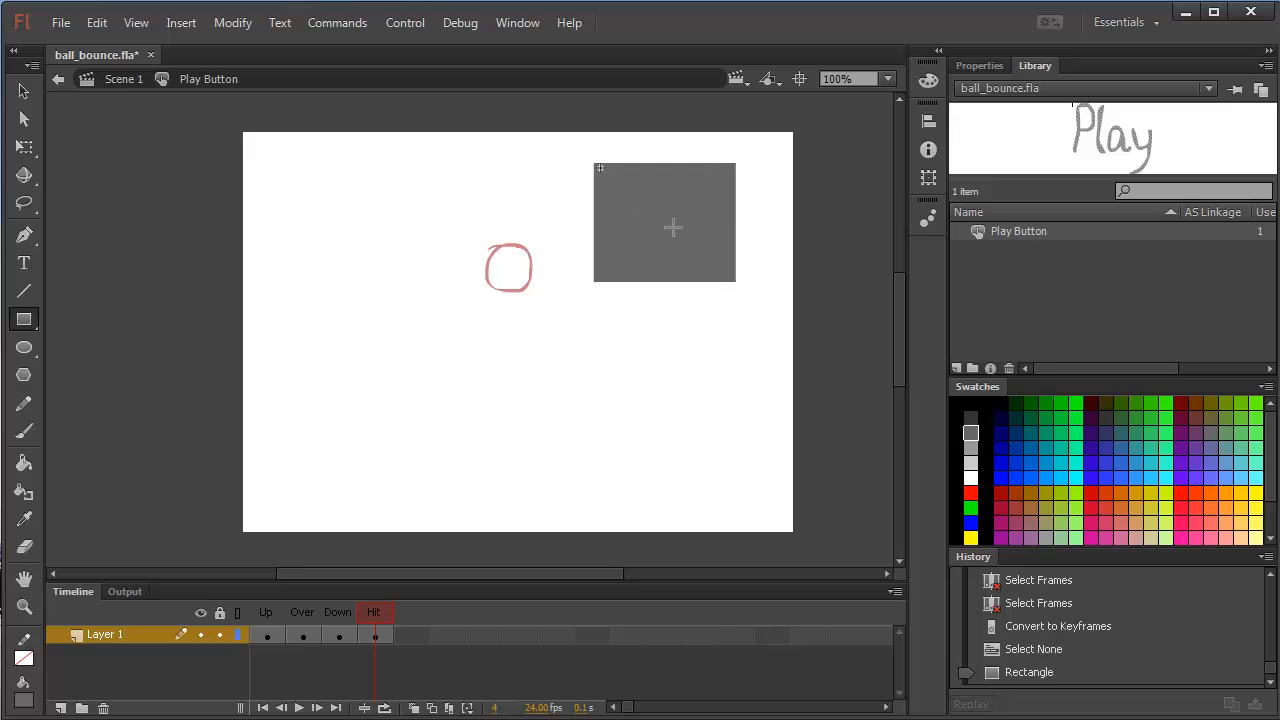
Review the Play Button's Up, Over, Down and Hit keyframes, ending on Up, and return to Scene 1.
left_click(378, 636)
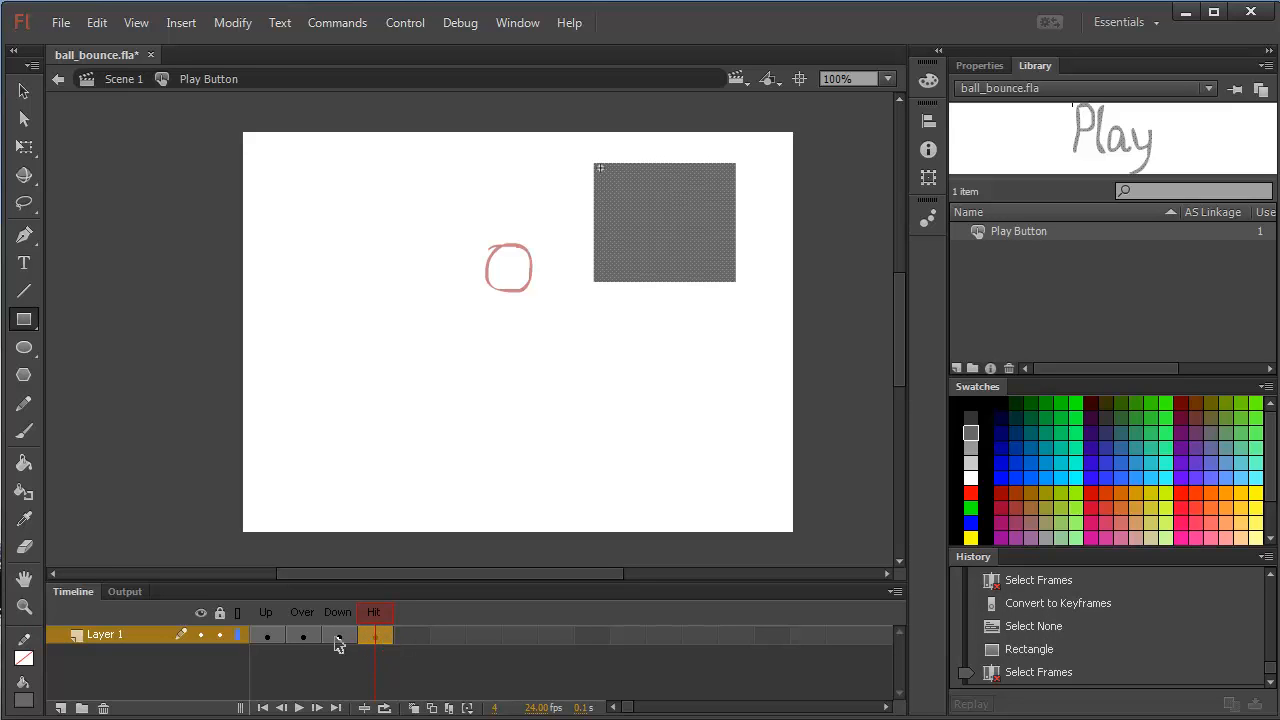
left_click(338, 638)
left_click(302, 638)
left_click(267, 638)
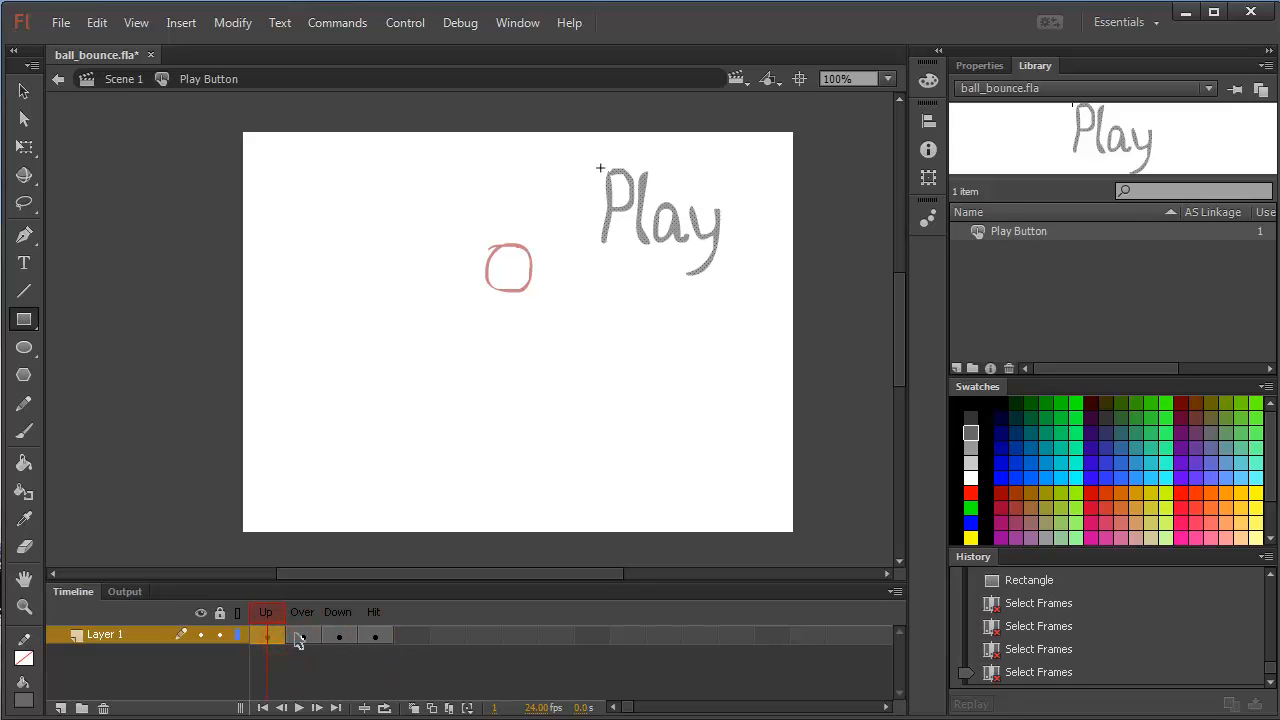
left_click(300, 638)
left_click(336, 637)
left_click(373, 637)
left_click(267, 637)
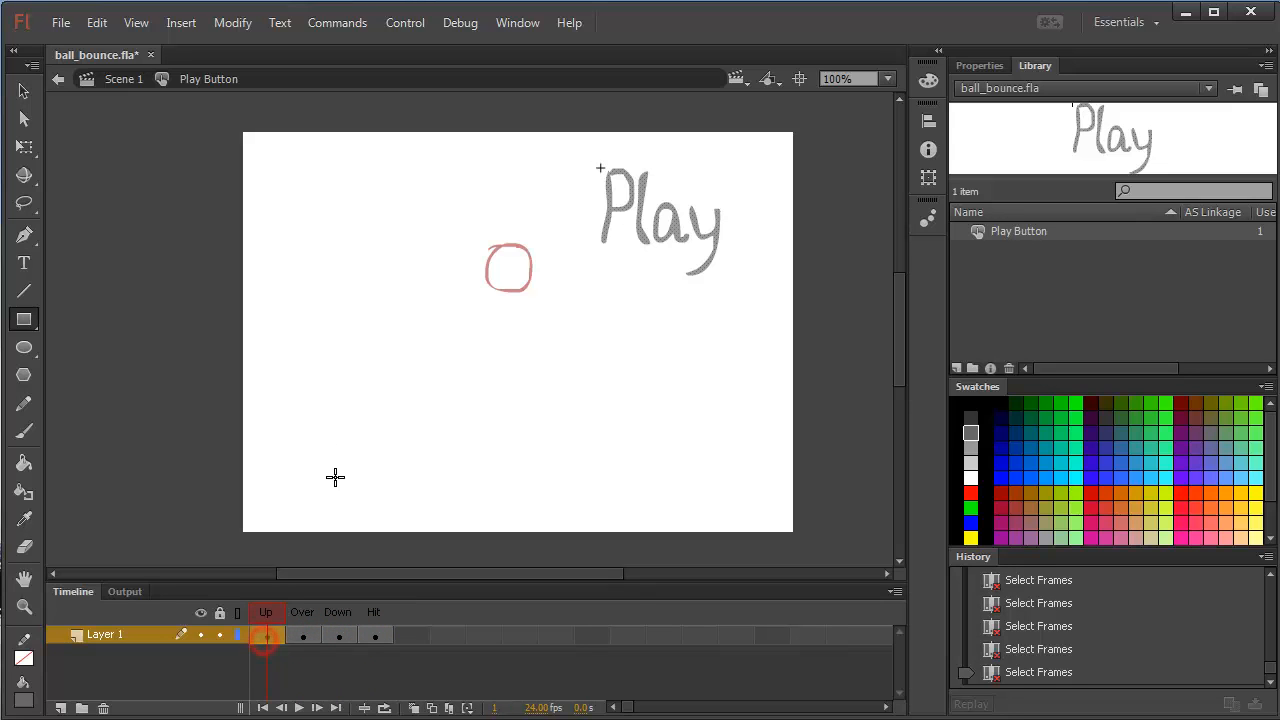
left_click(125, 80)
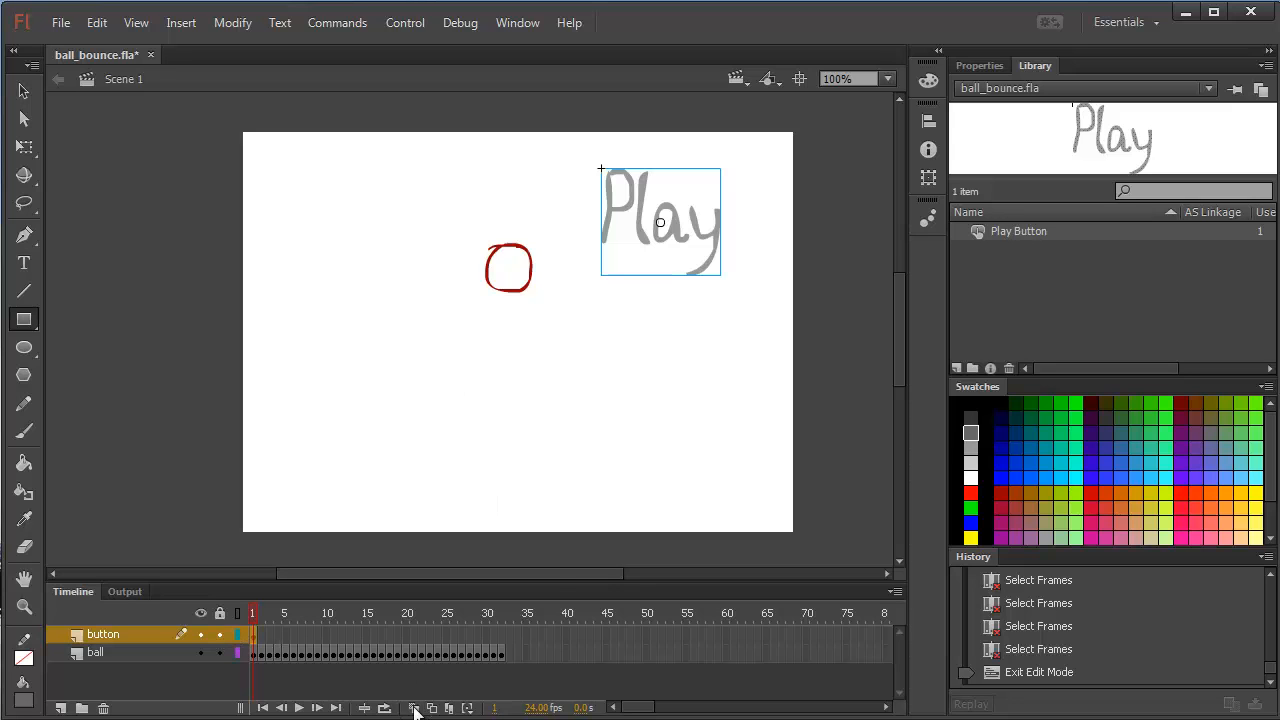
Open the Actions editor, dock it below the timeline and resize it so the ball and Play button artwork show on the stage.
left_click(520, 27)
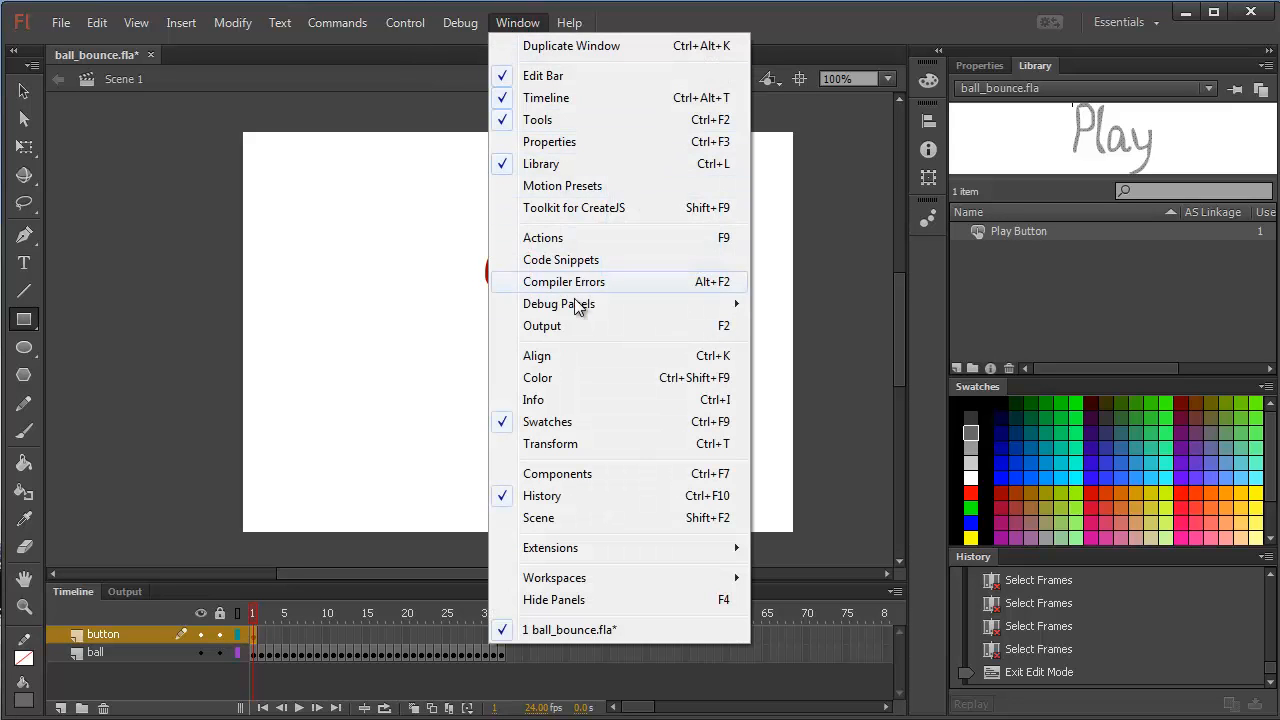
left_click(541, 245)
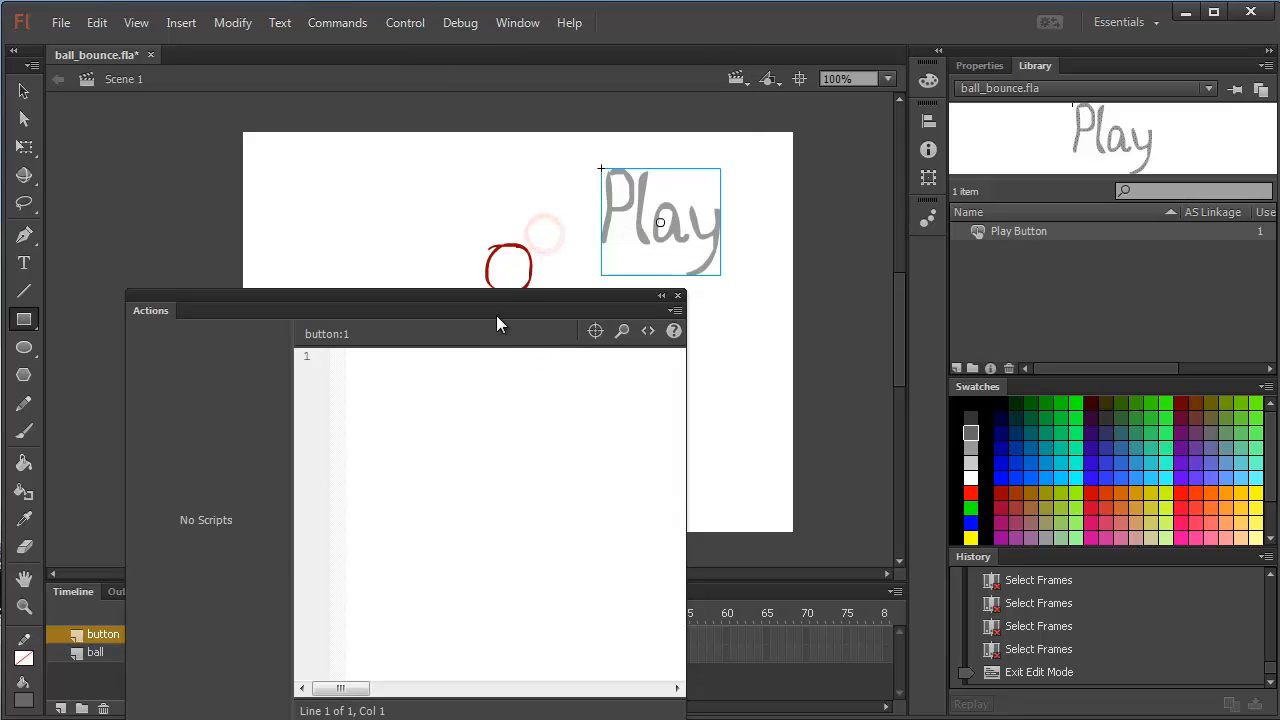
left_click_drag(491, 297, 531, 715)
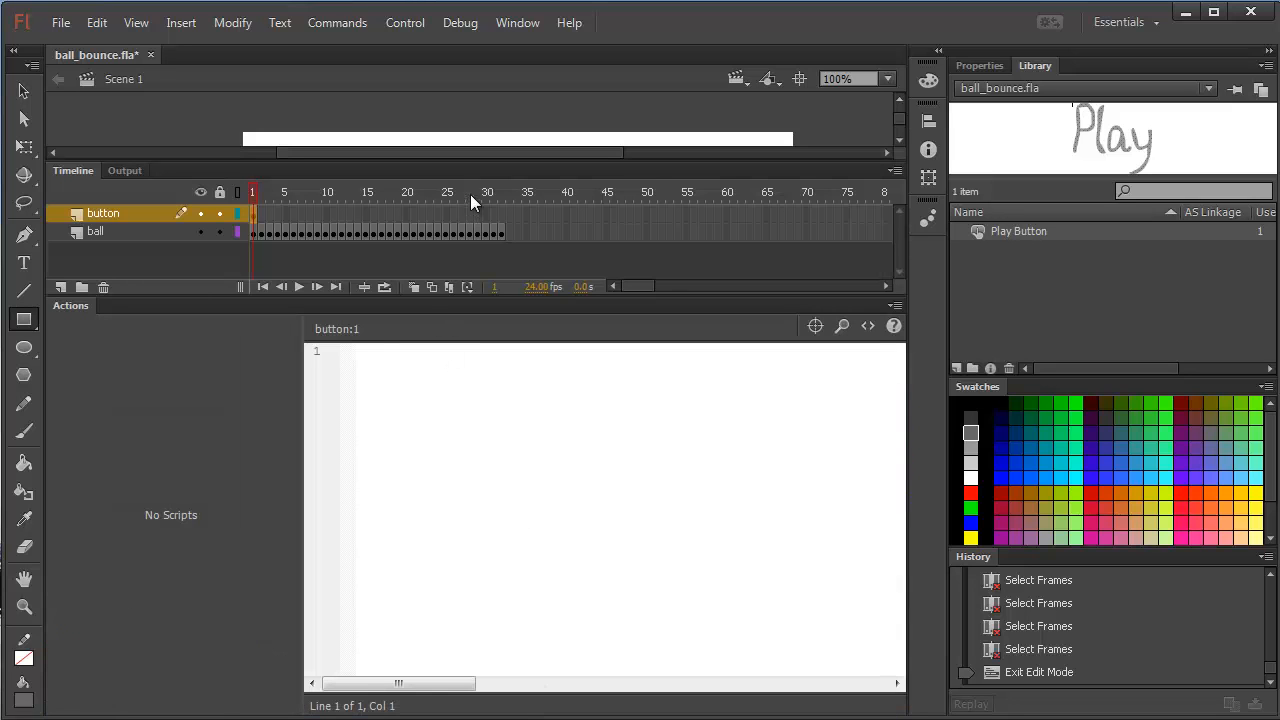
left_click_drag(488, 160, 488, 370)
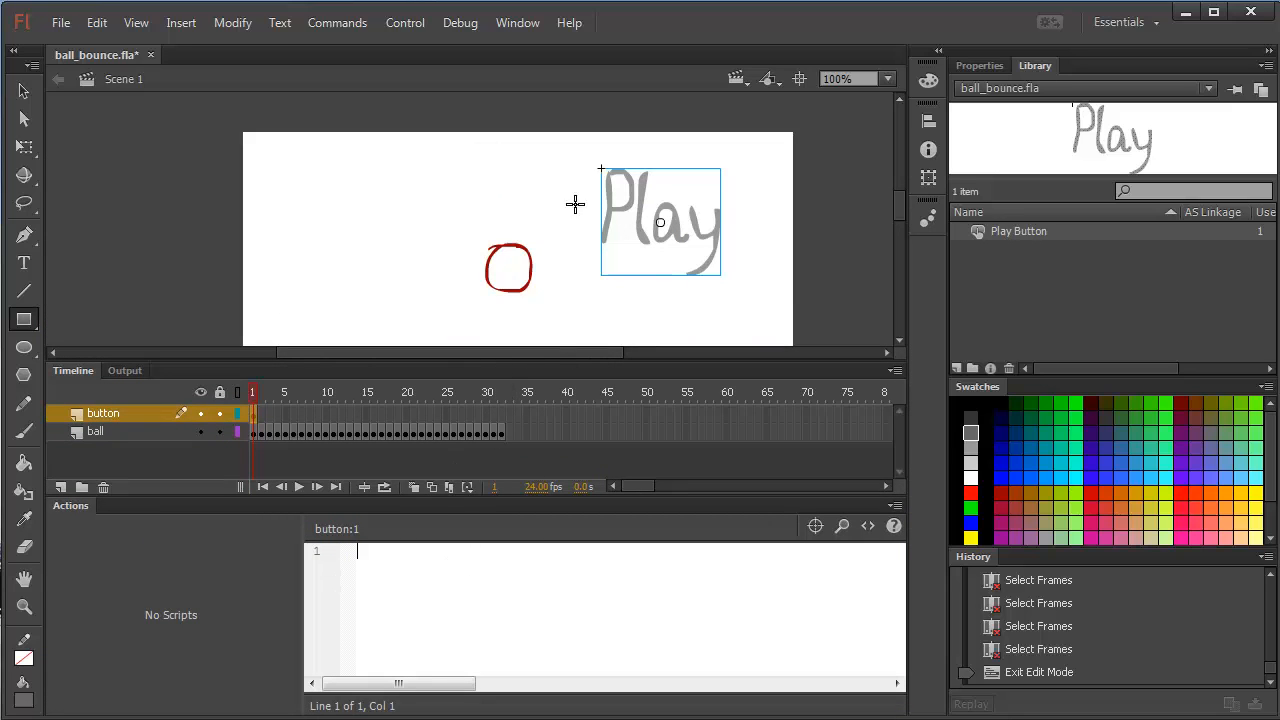
Add the script stop(); to frame 1 of the button layer.
left_click(256, 418)
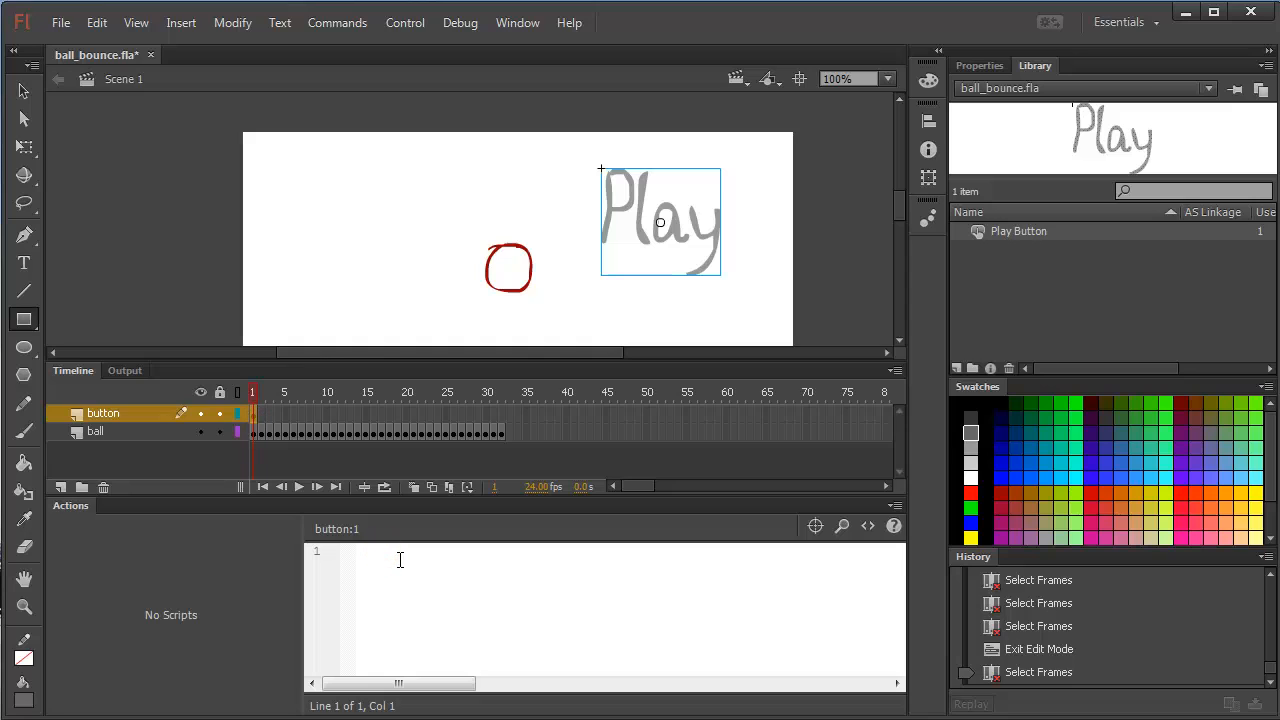
type("top")
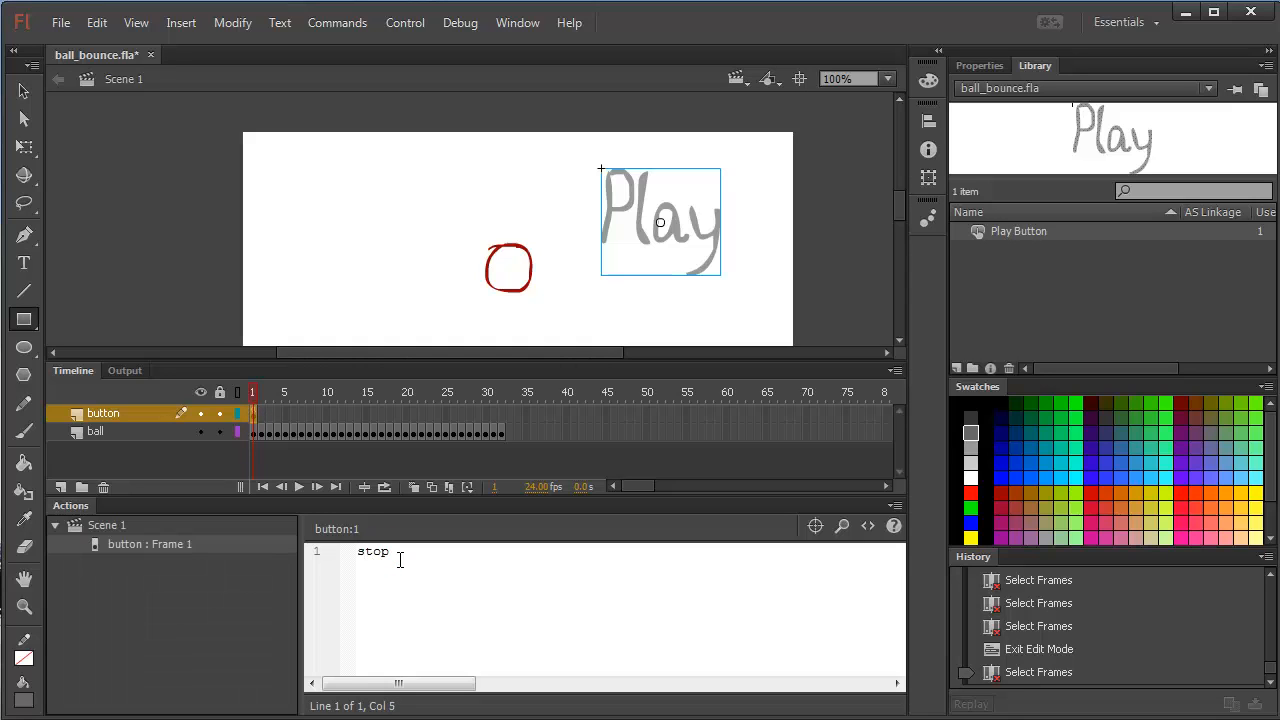
type("();")
Test the movie, try the Play button's hover and pressed states repeatedly, and close the preview.
key("ctrl+Return")
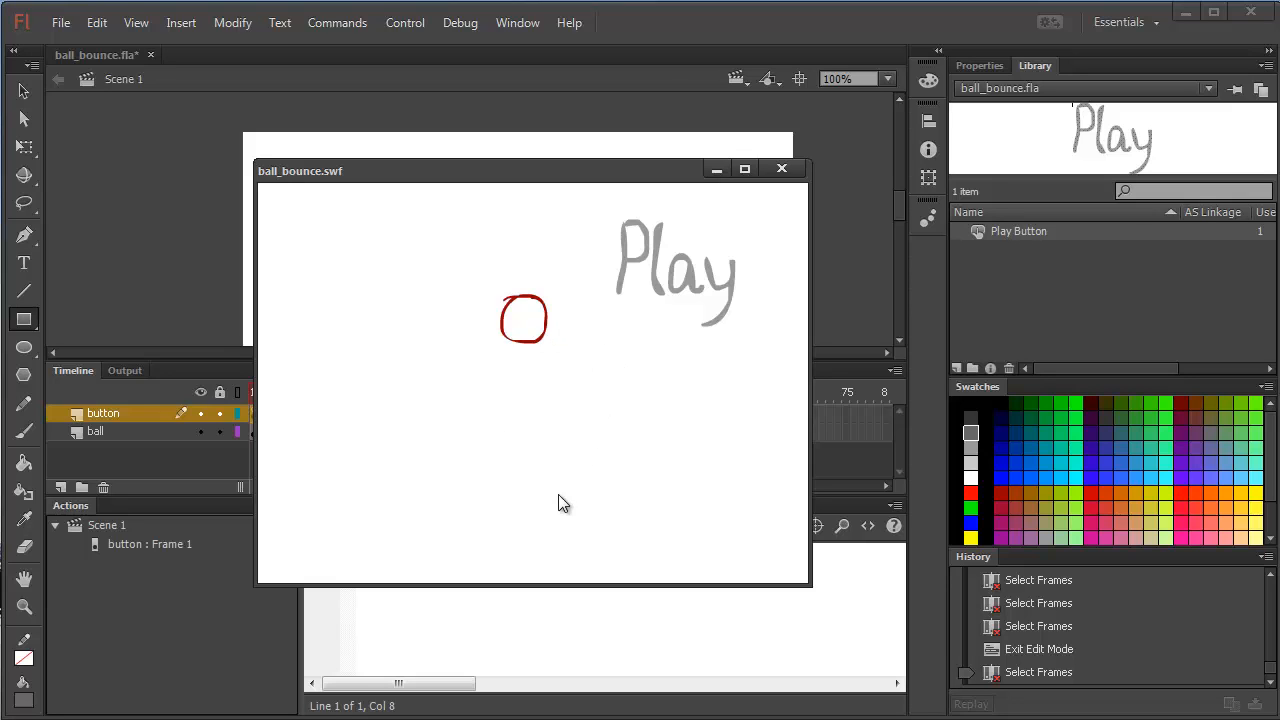
left_click(672, 326)
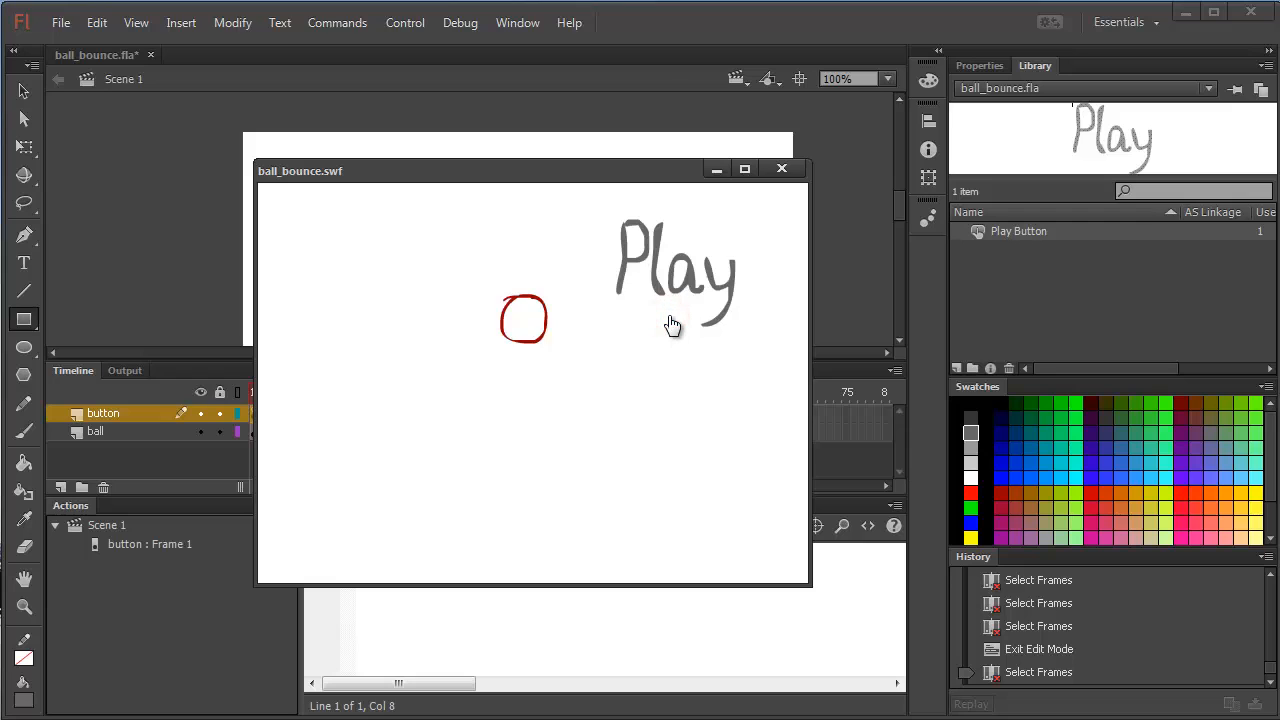
left_click(669, 318)
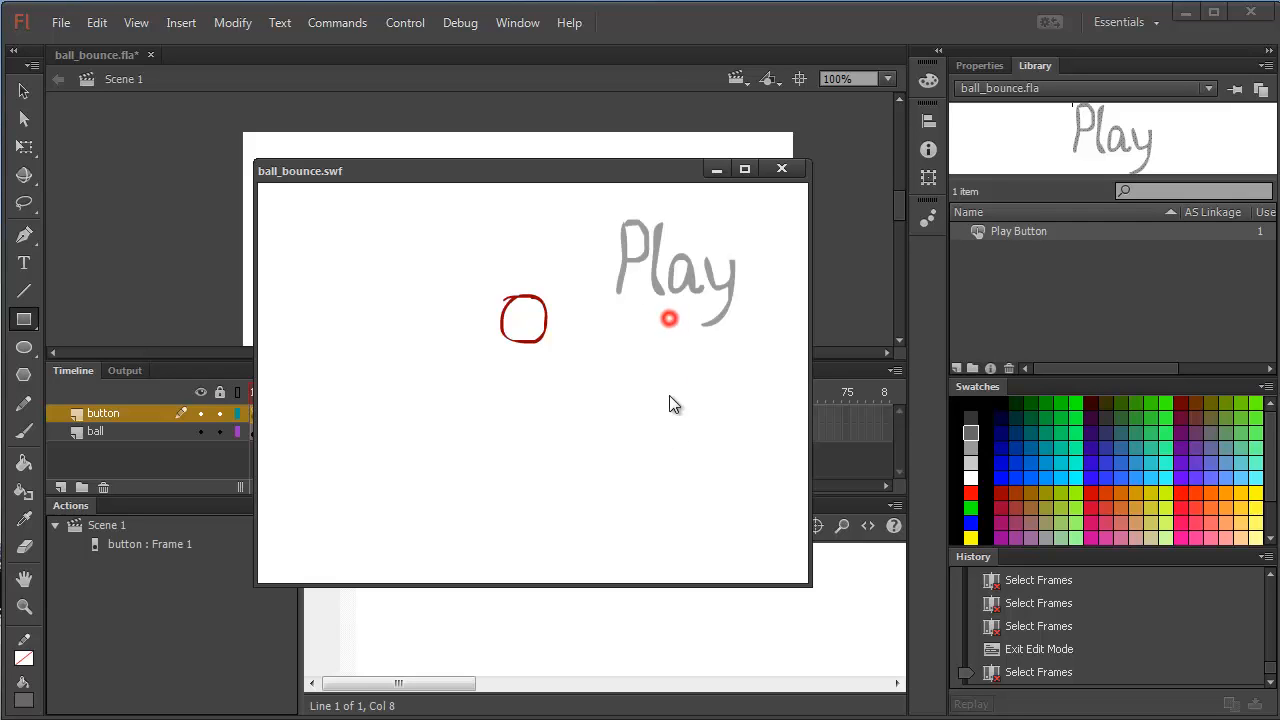
left_click(667, 317)
left_click(664, 318)
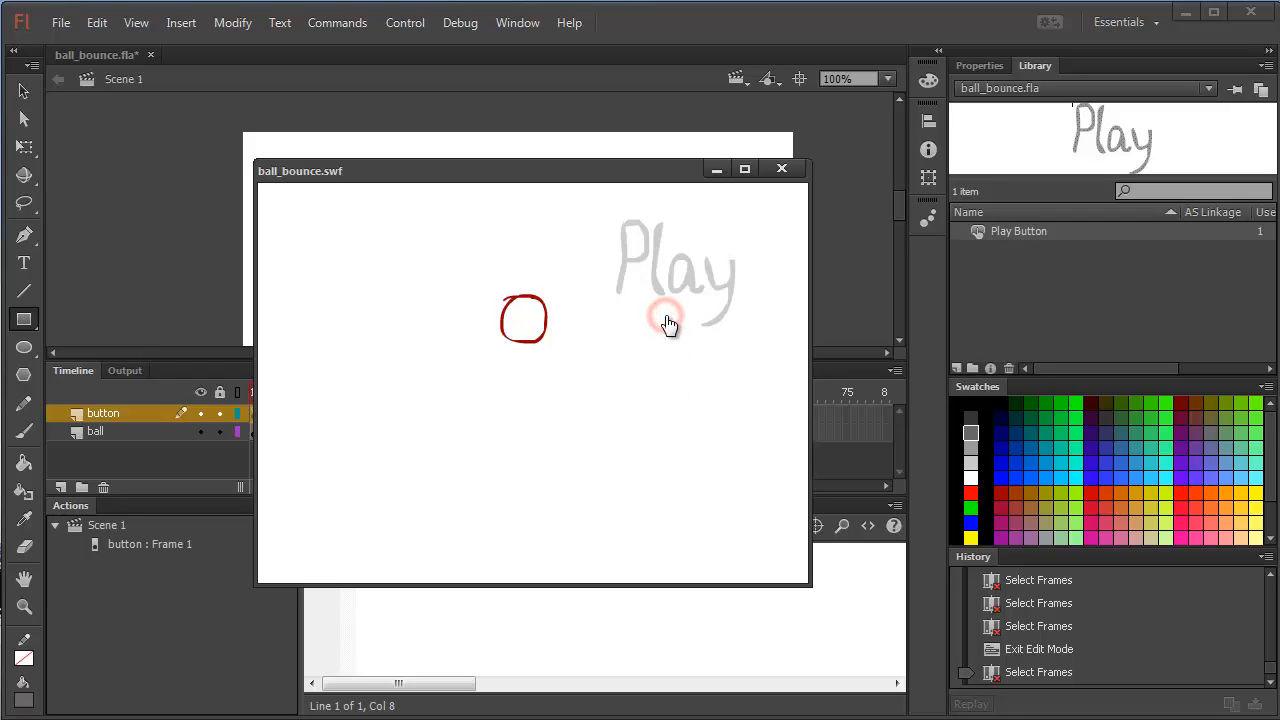
left_click(665, 319)
left_click(665, 319)
left_click(665, 319)
left_click(666, 321)
left_click(666, 321)
left_click(780, 167)
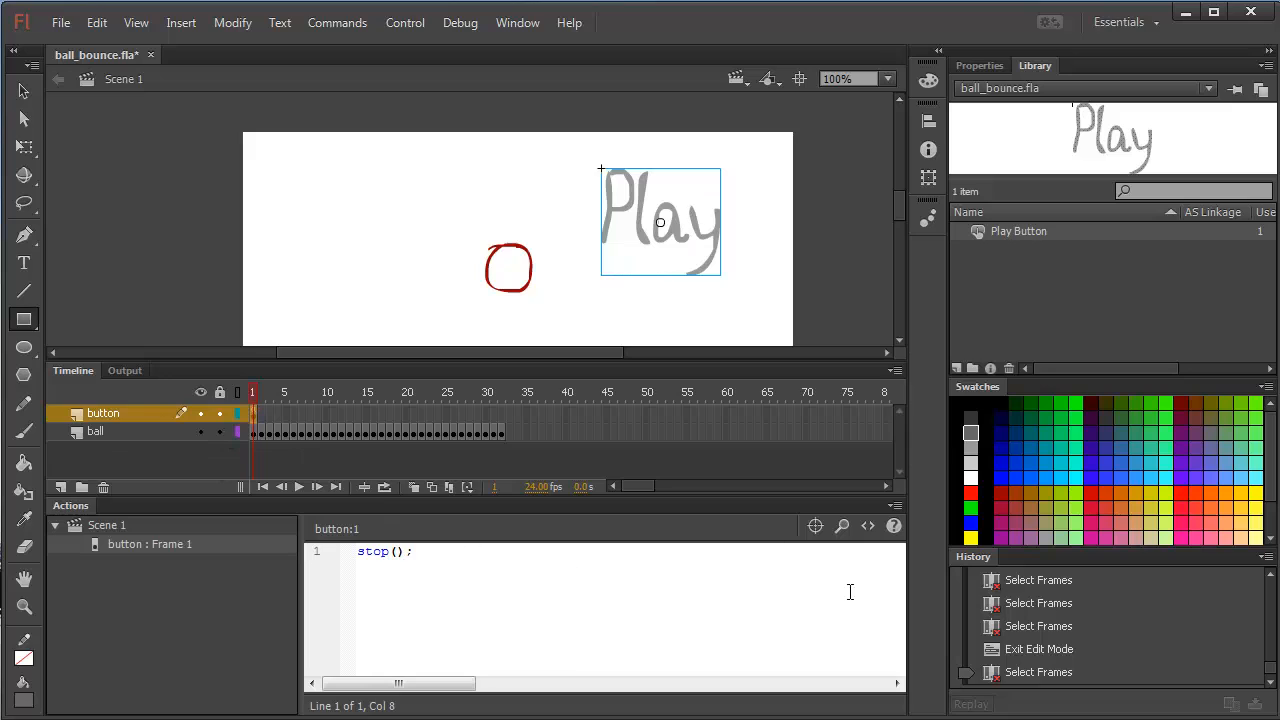
Apply the Timeline Navigation code snippet "Click to Go to Frame and Play" to the Play button, accepting an automatically created instance name.
left_click(868, 526)
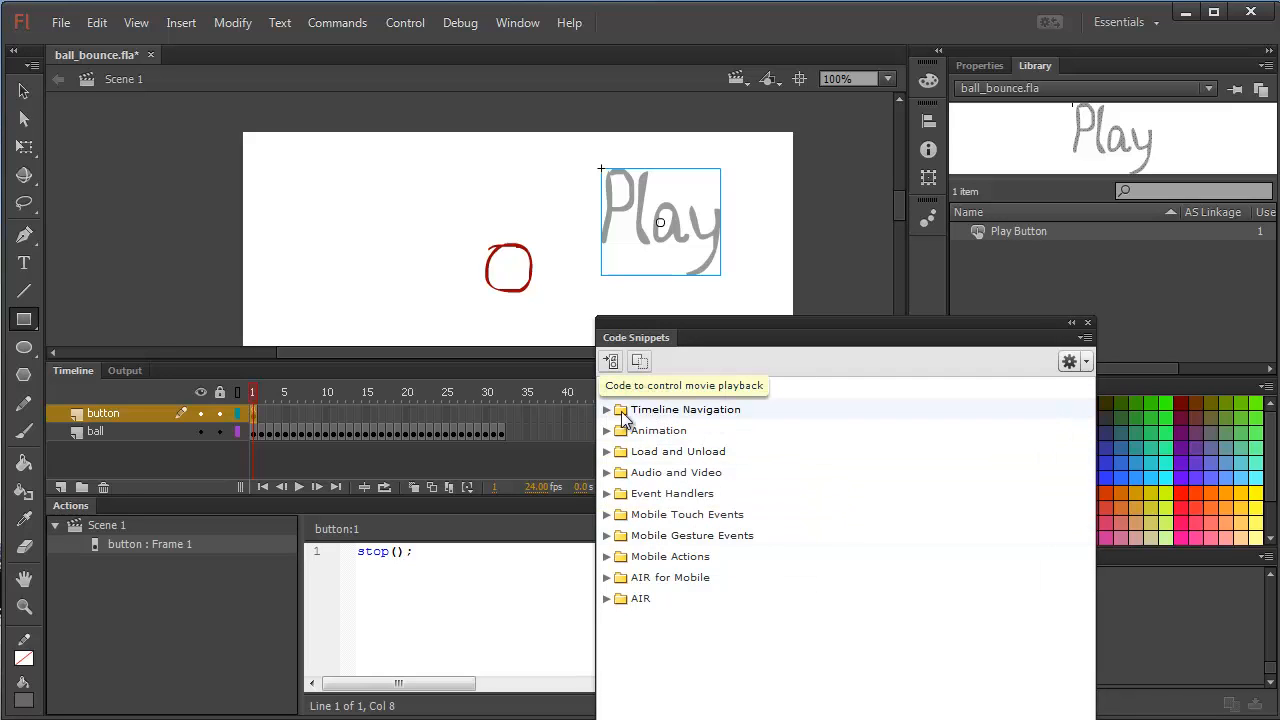
left_click(607, 410)
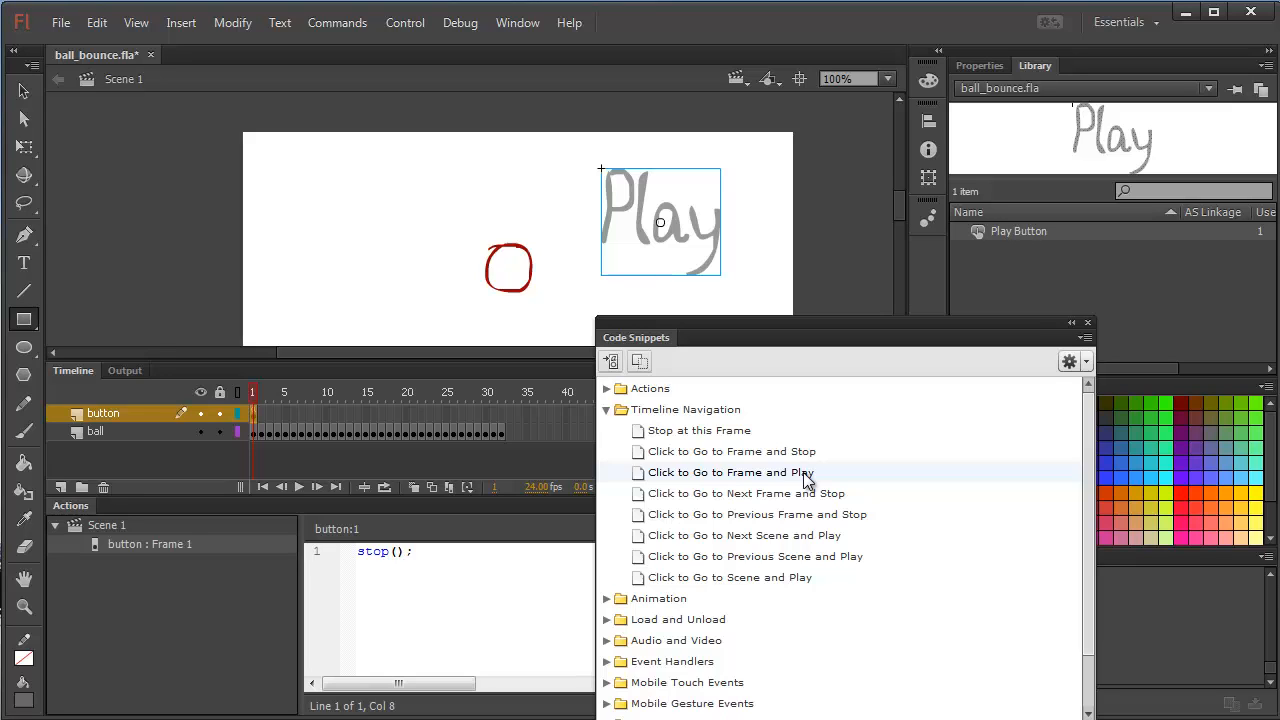
double_click(714, 479)
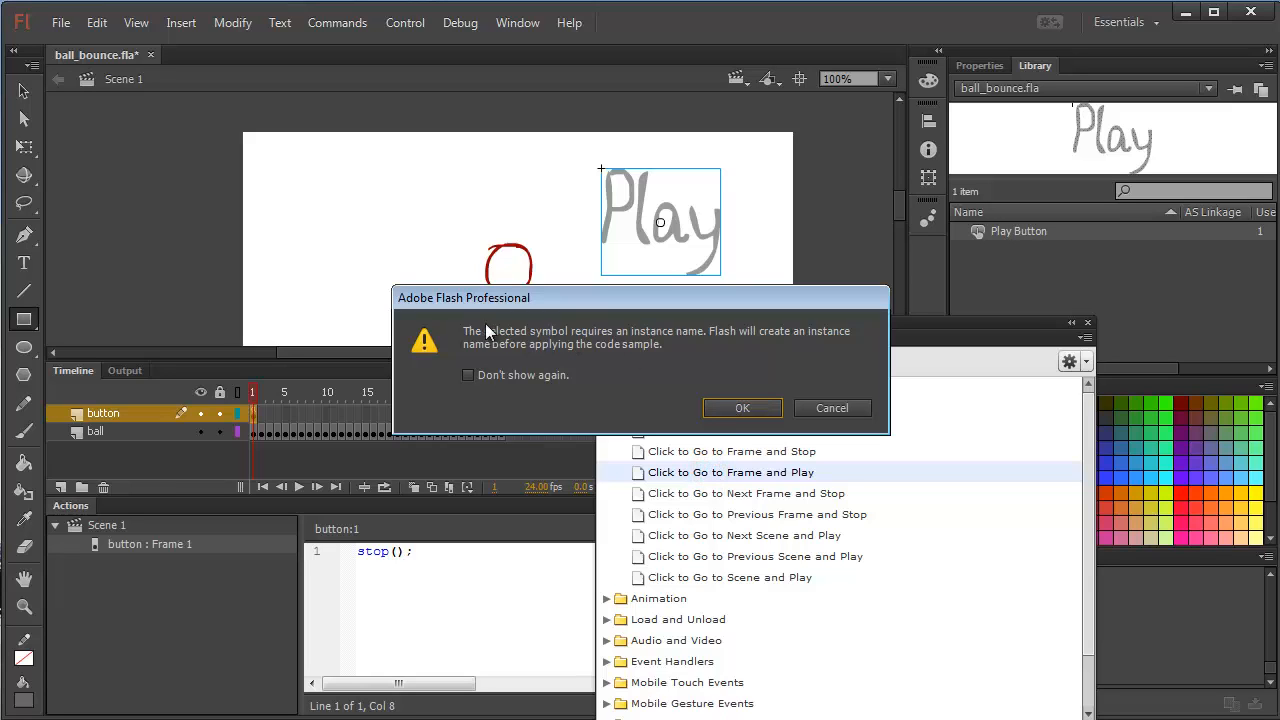
left_click(743, 408)
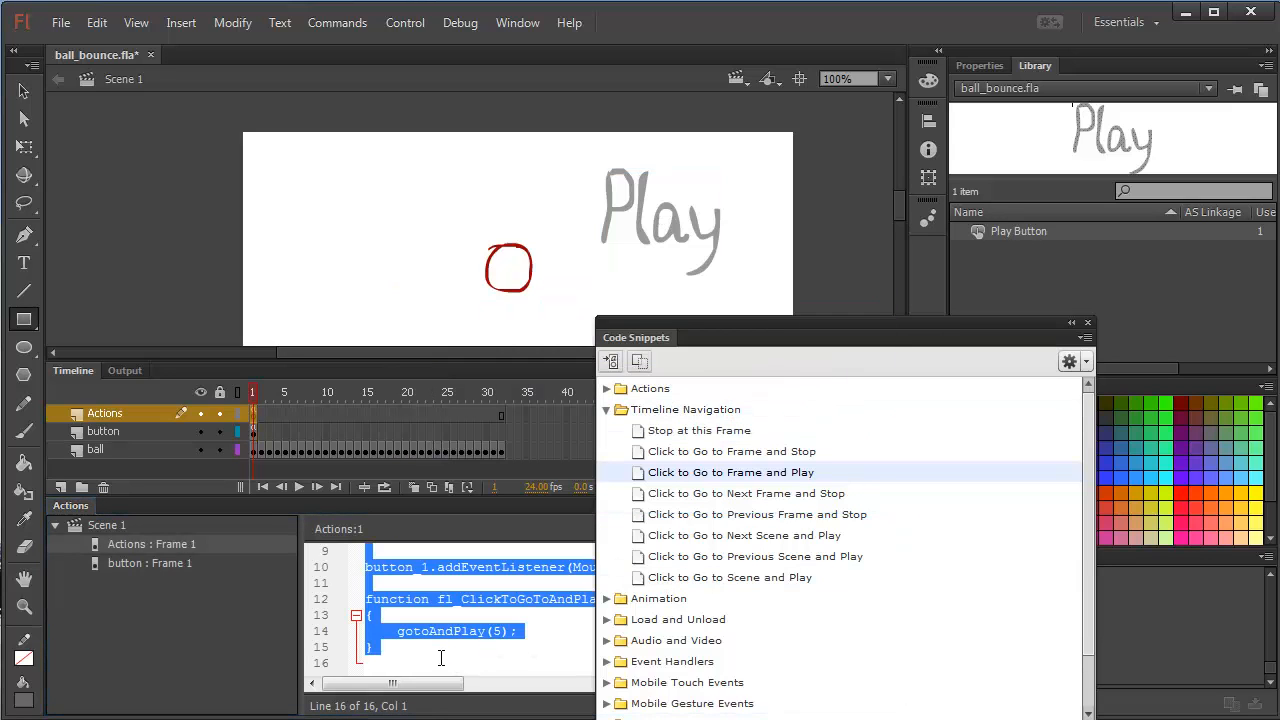
left_click(1088, 323)
Examine the inserted snippet's instruction comments and its event listener and function code on frame 1 of the Actions layer.
left_click(552, 628)
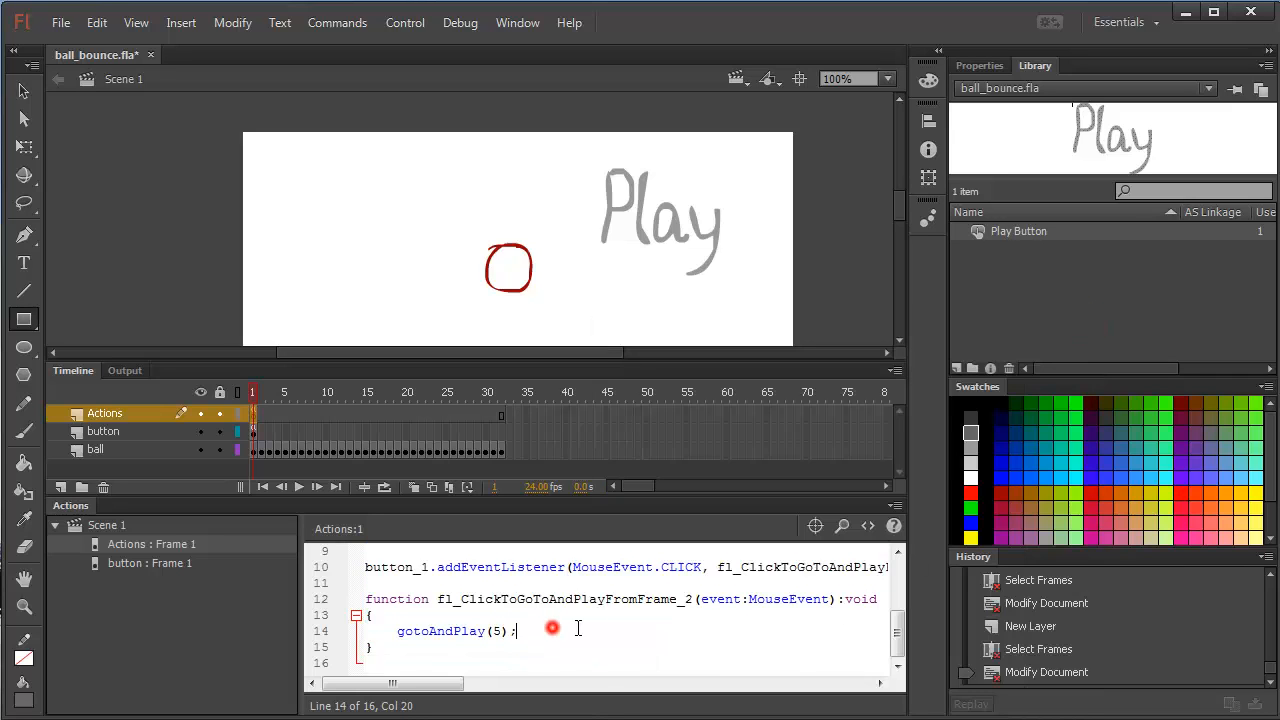
scroll(578, 628, "up", 3)
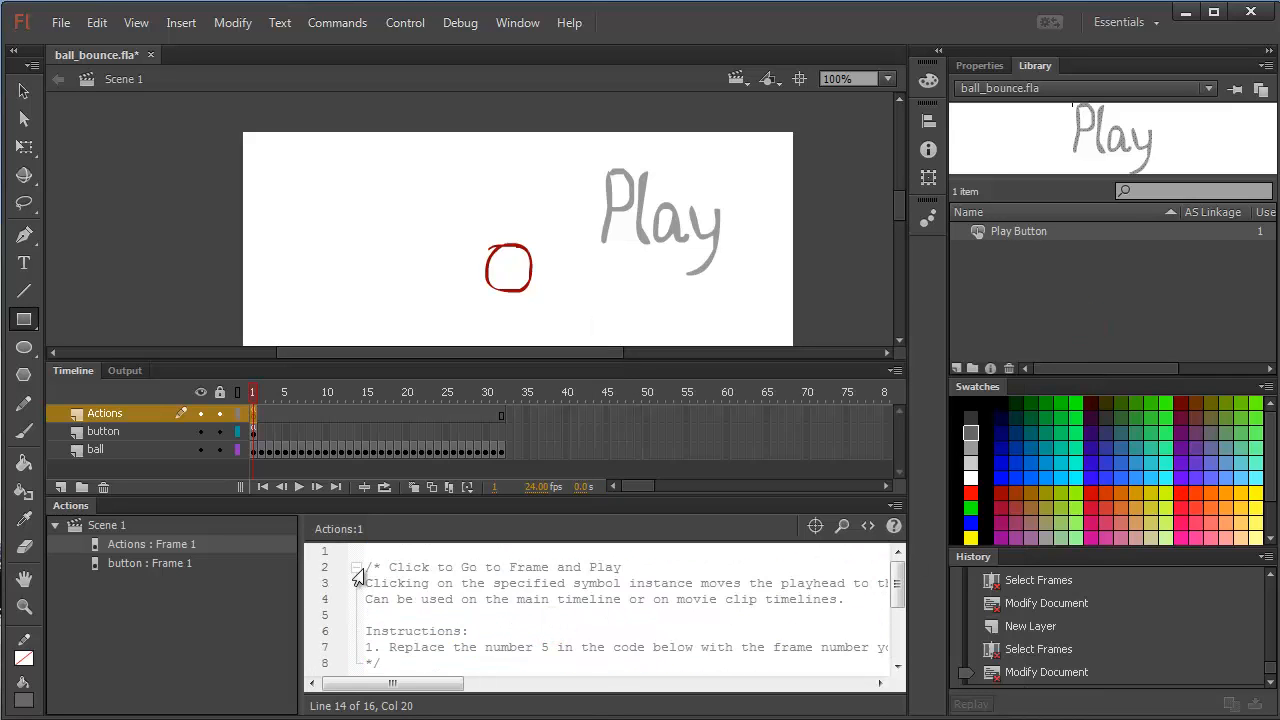
left_click_drag(364, 570, 606, 640)
left_click(605, 624)
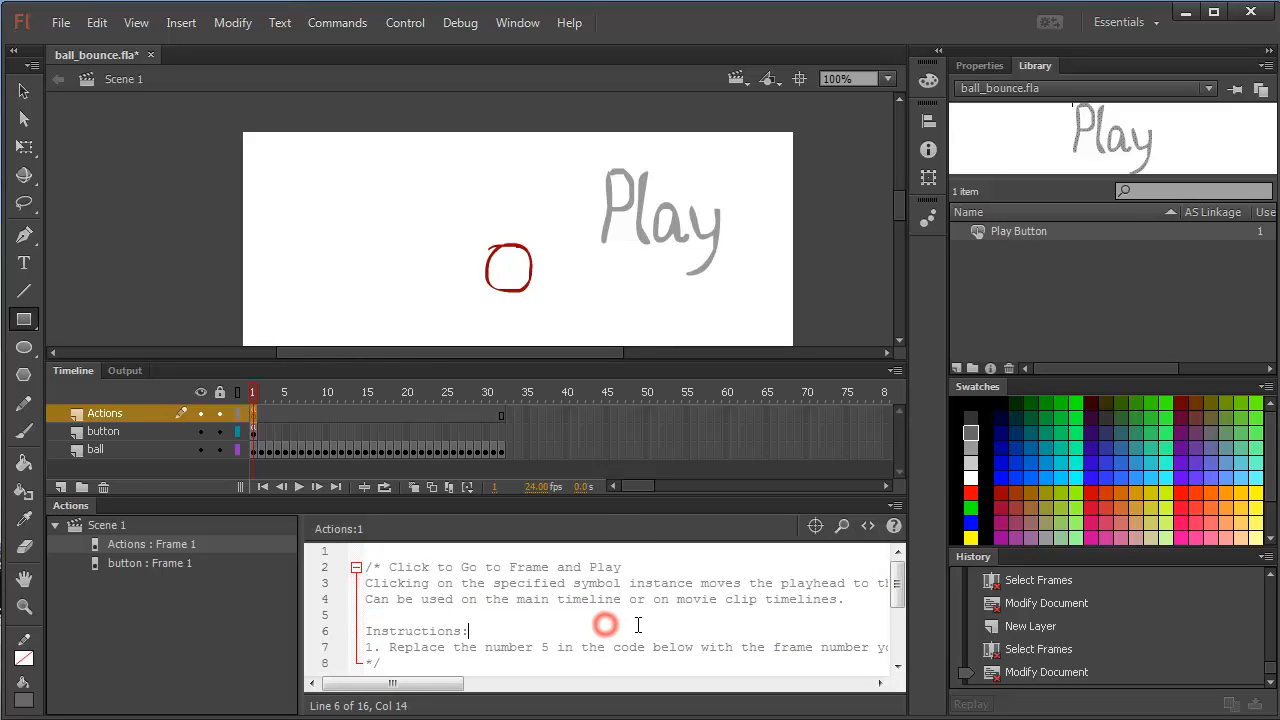
scroll(638, 625, "down", 1)
scroll(638, 625, "up", 1)
scroll(613, 602, "down", 3)
scroll(613, 602, "up", 3)
scroll(603, 615, "down", 3)
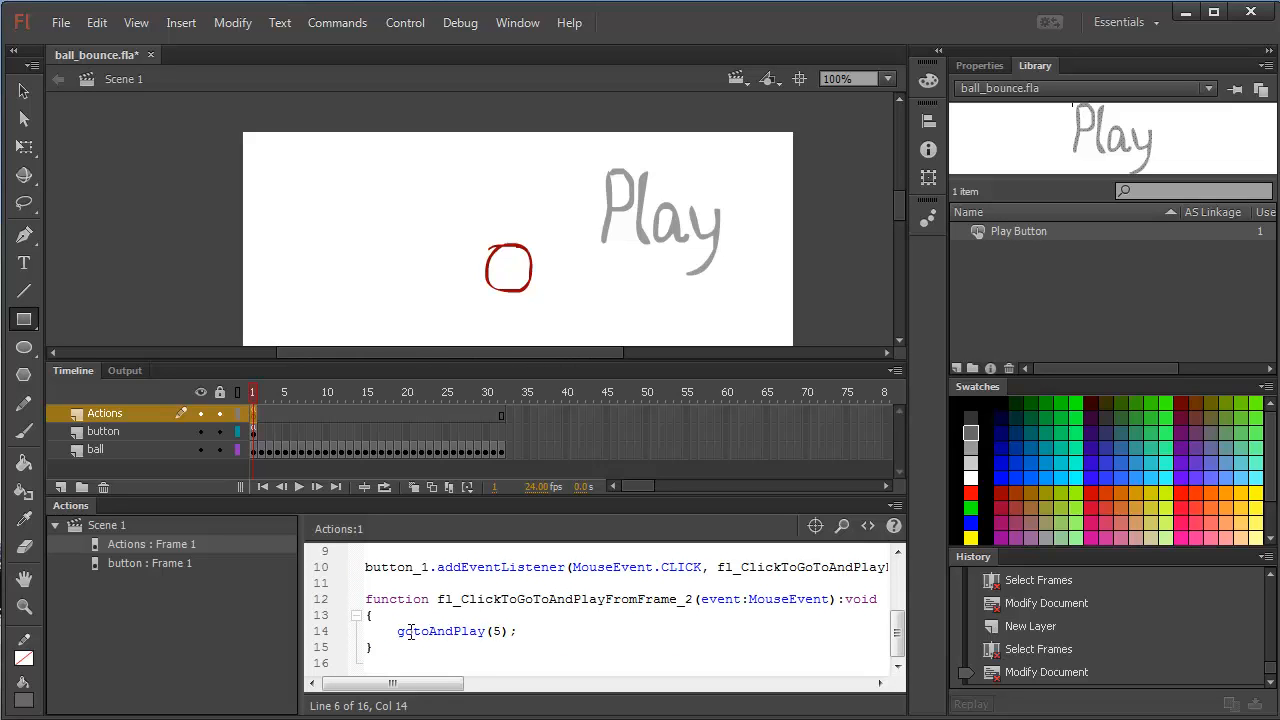
Set the target frame in the click handler's gotoAndPlay call to 1.
double_click(500, 631)
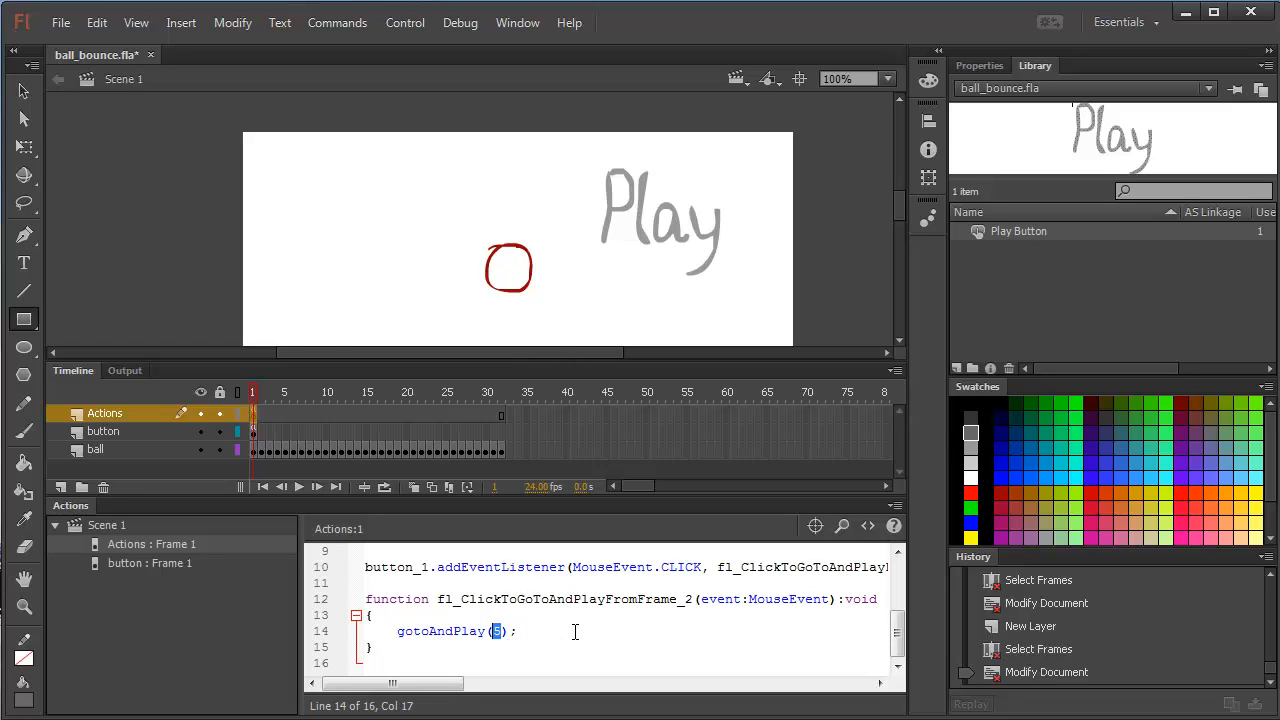
type("1")
left_click(455, 631)
left_click_drag(455, 631, 485, 631)
left_click(543, 634)
Test the movie again and try the Play button to check whether it starts the bouncing ball animation.
key("ctrl+Return")
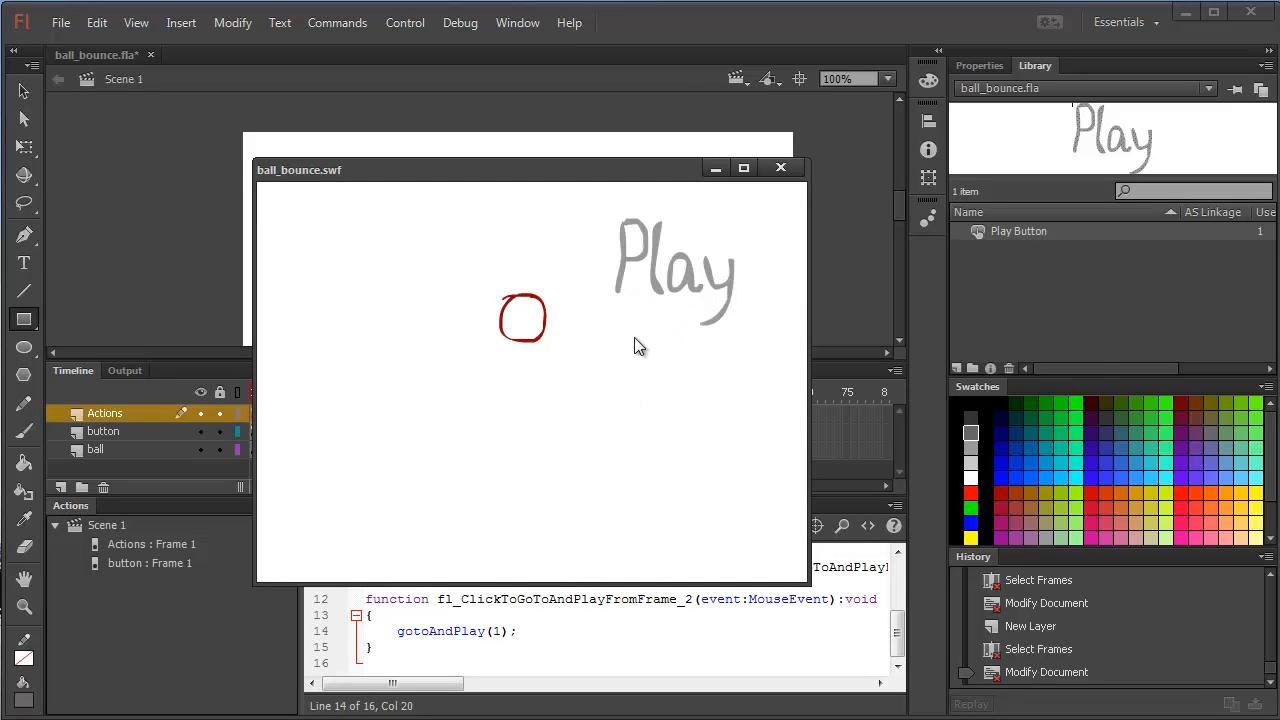
left_click(688, 276)
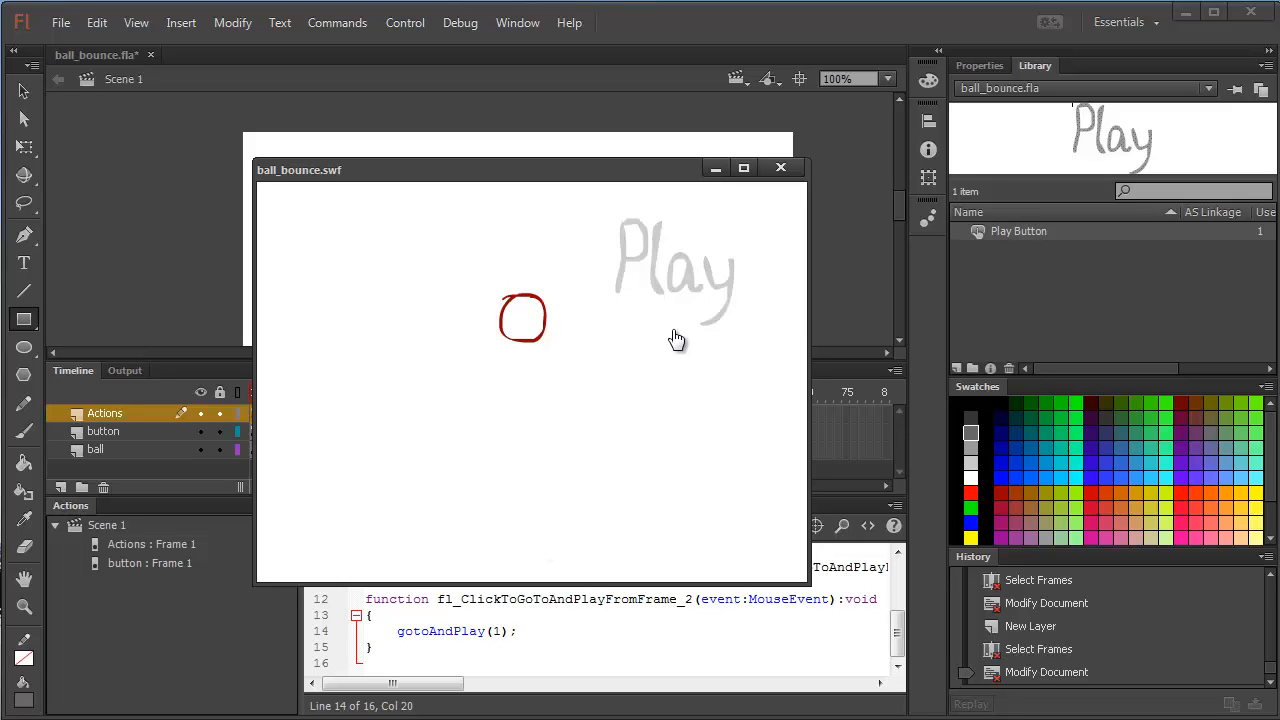
left_click(687, 268)
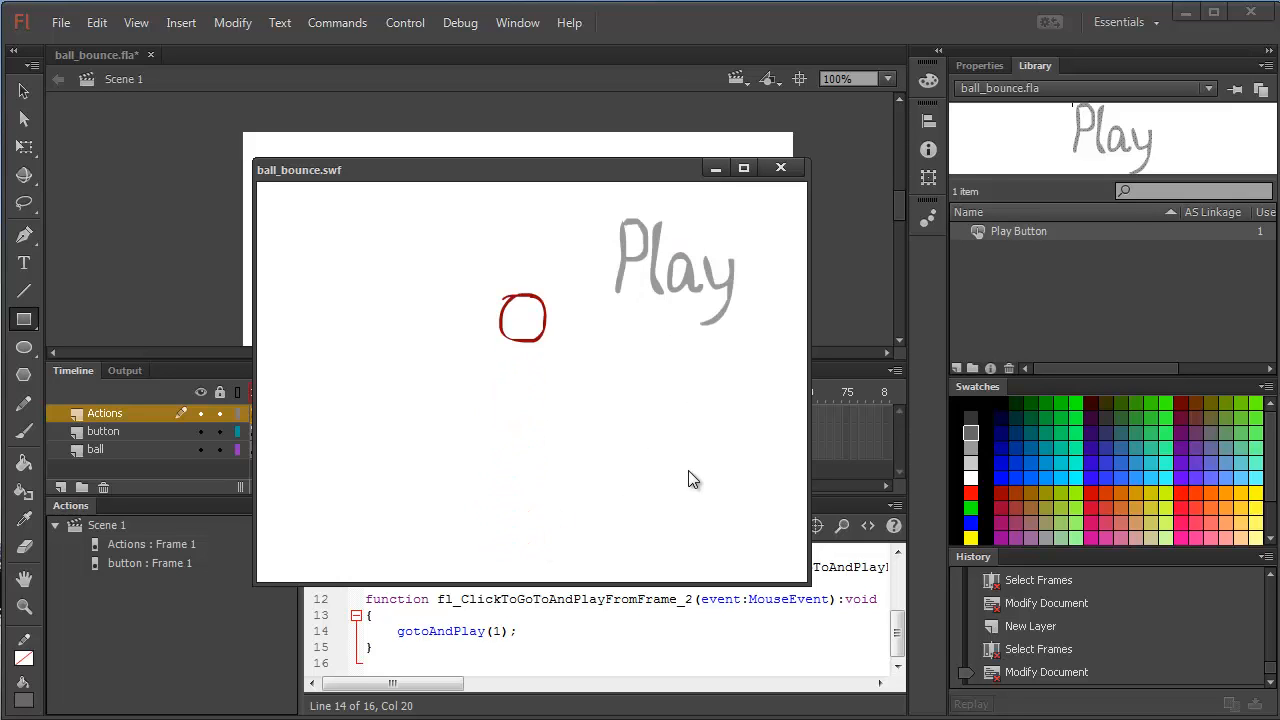
left_click(678, 269)
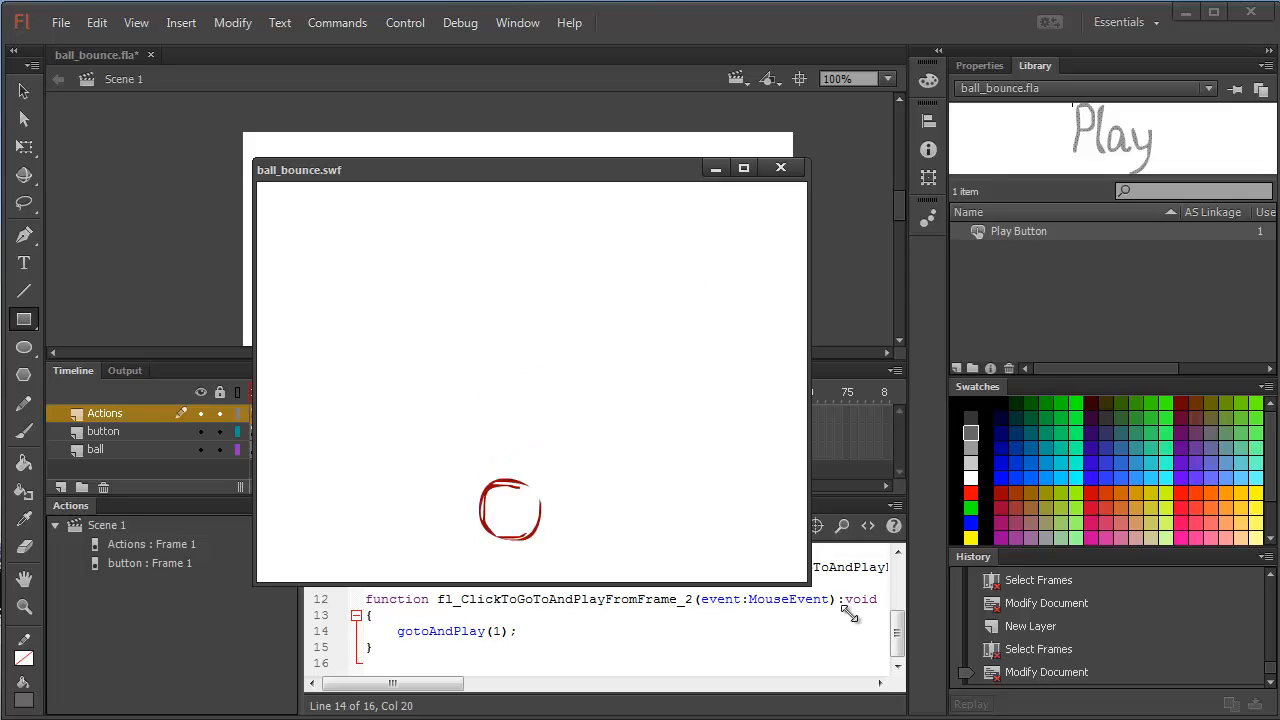